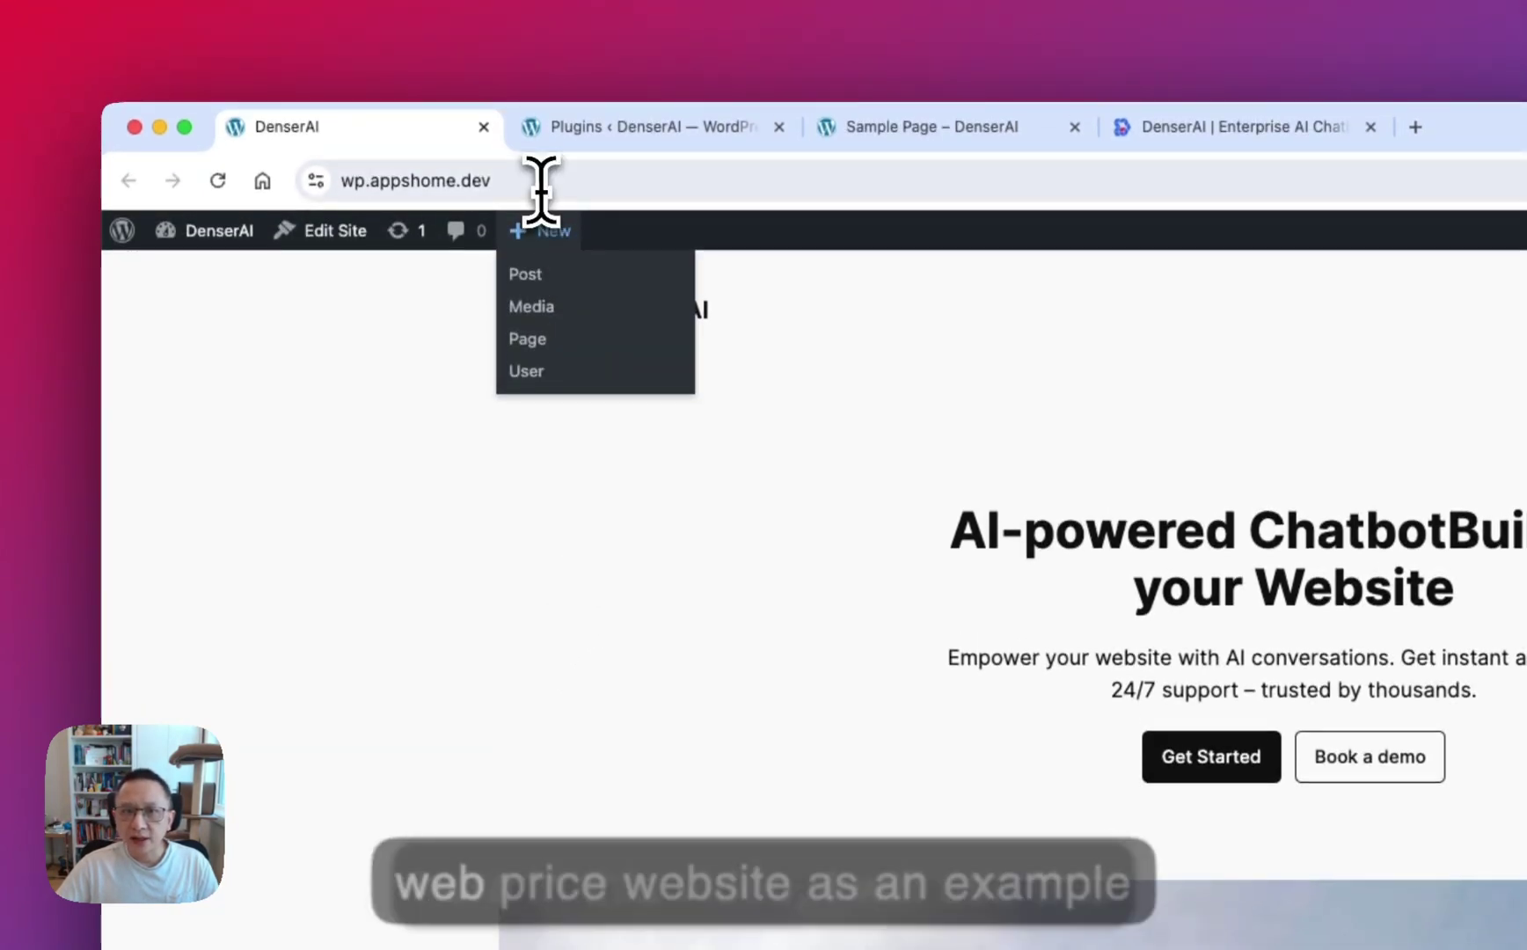
Check the WordPress site's web address and view its Sample Page.
click(540, 182)
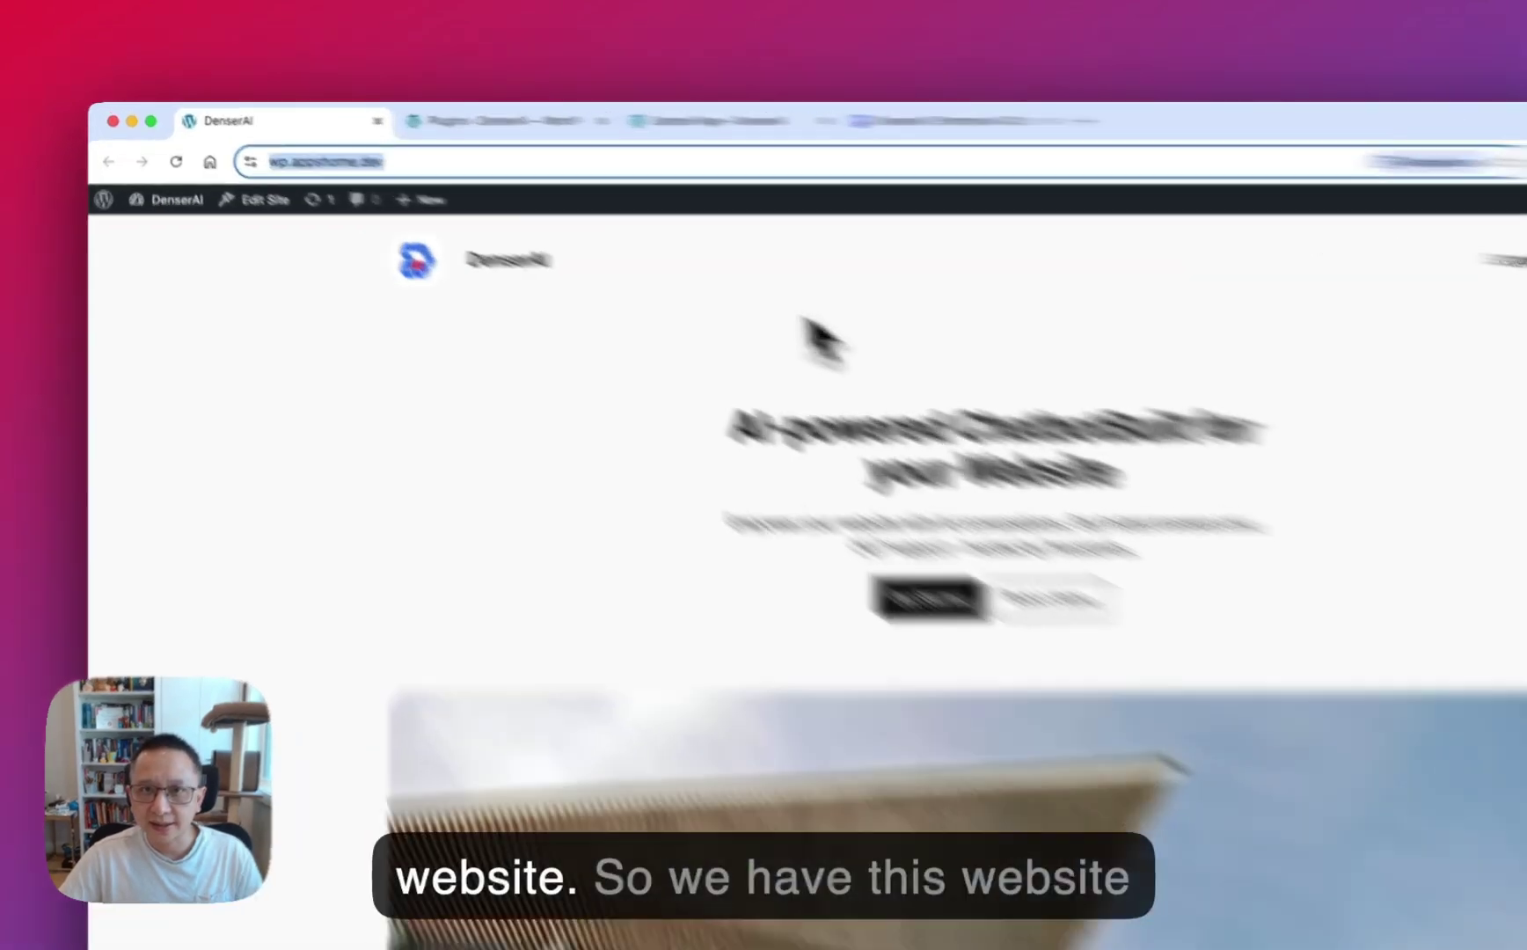
click(629, 270)
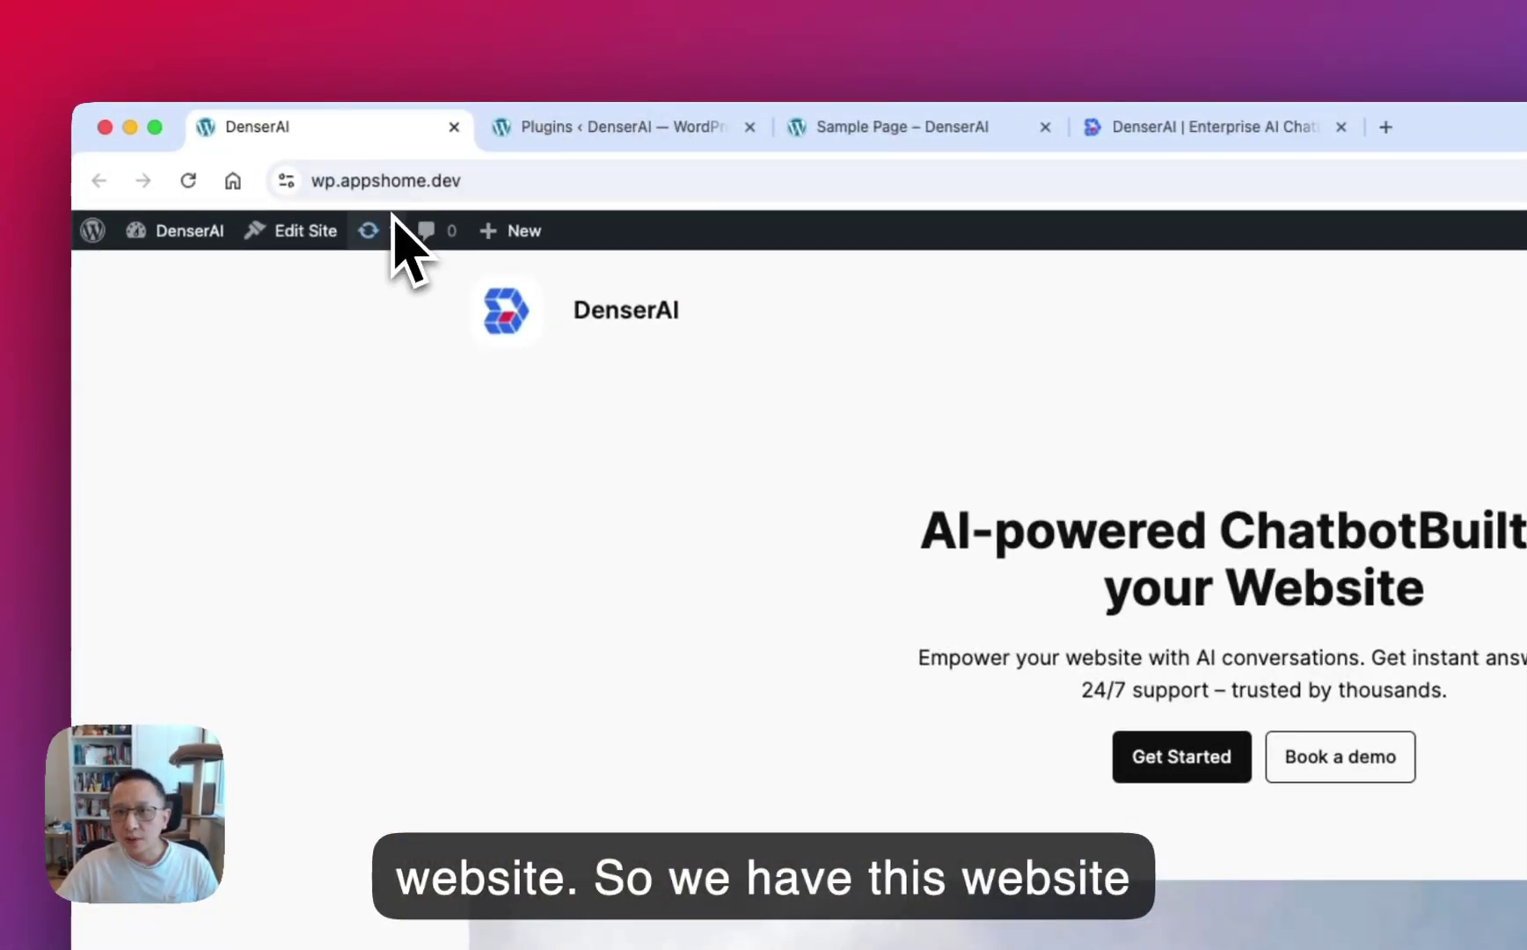
click(703, 141)
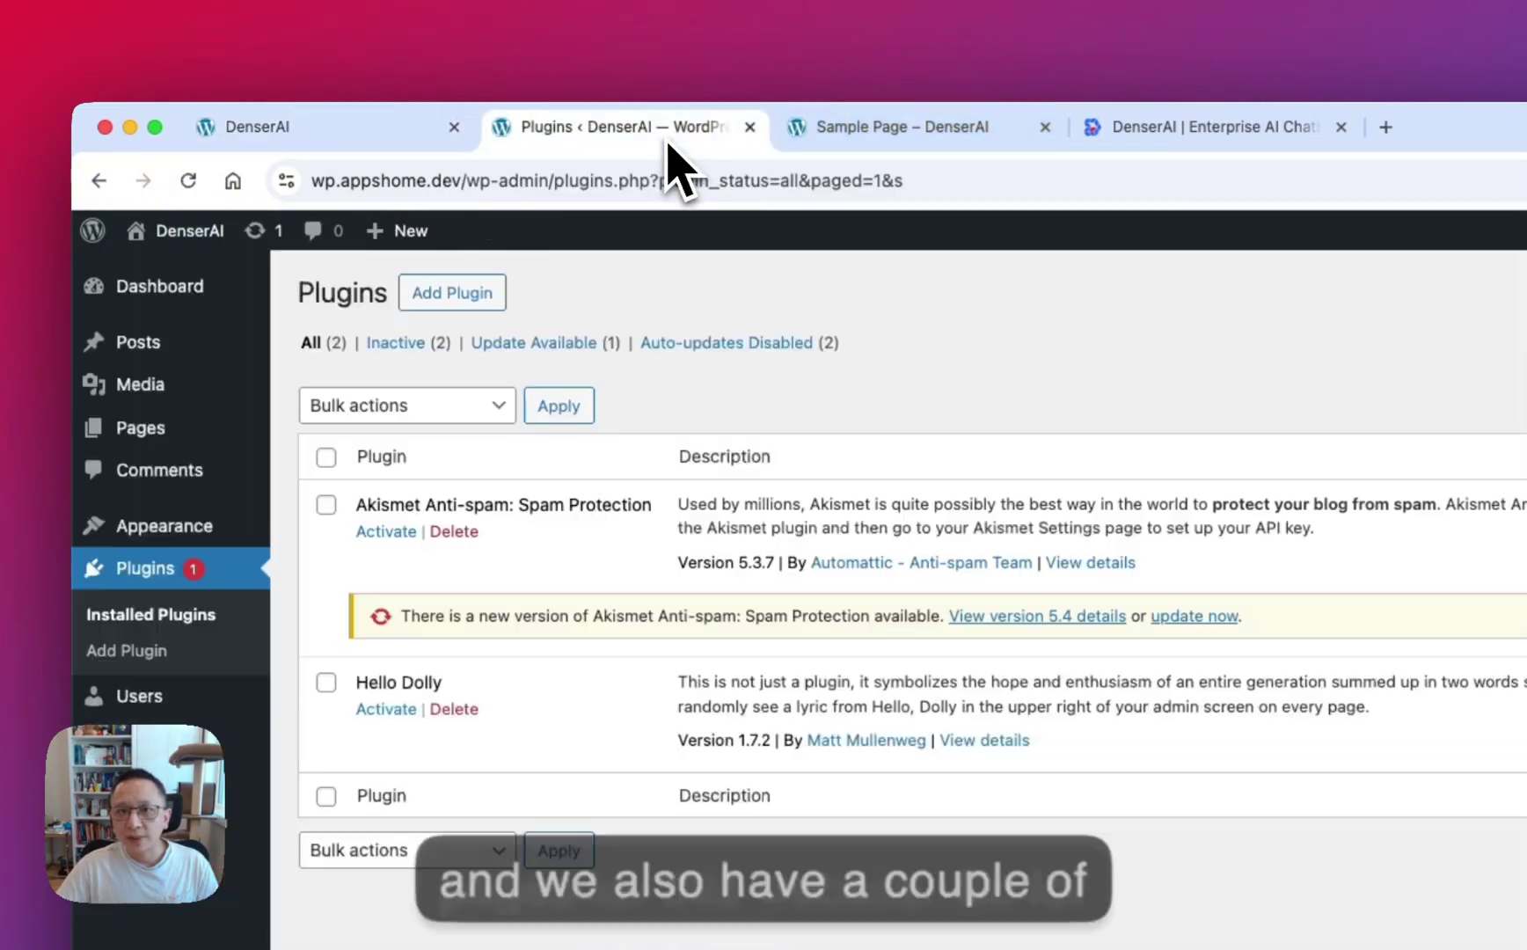
click(862, 141)
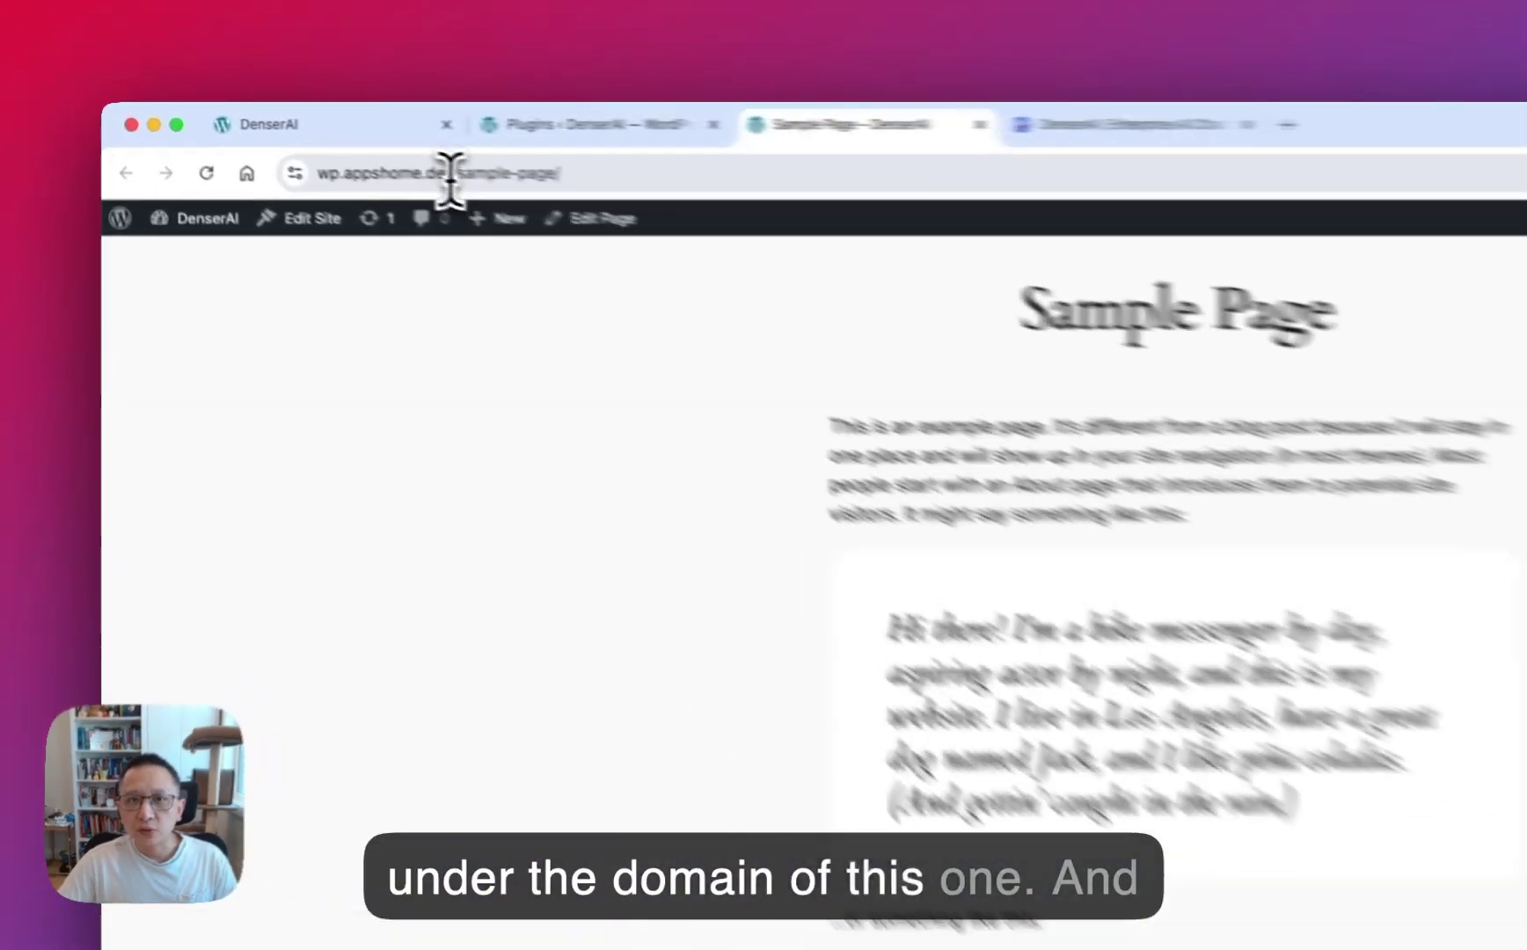
Return to the Installed Plugins list showing Akismet and Hello Dolly, then bring up the Denser.ai homepage.
click(316, 145)
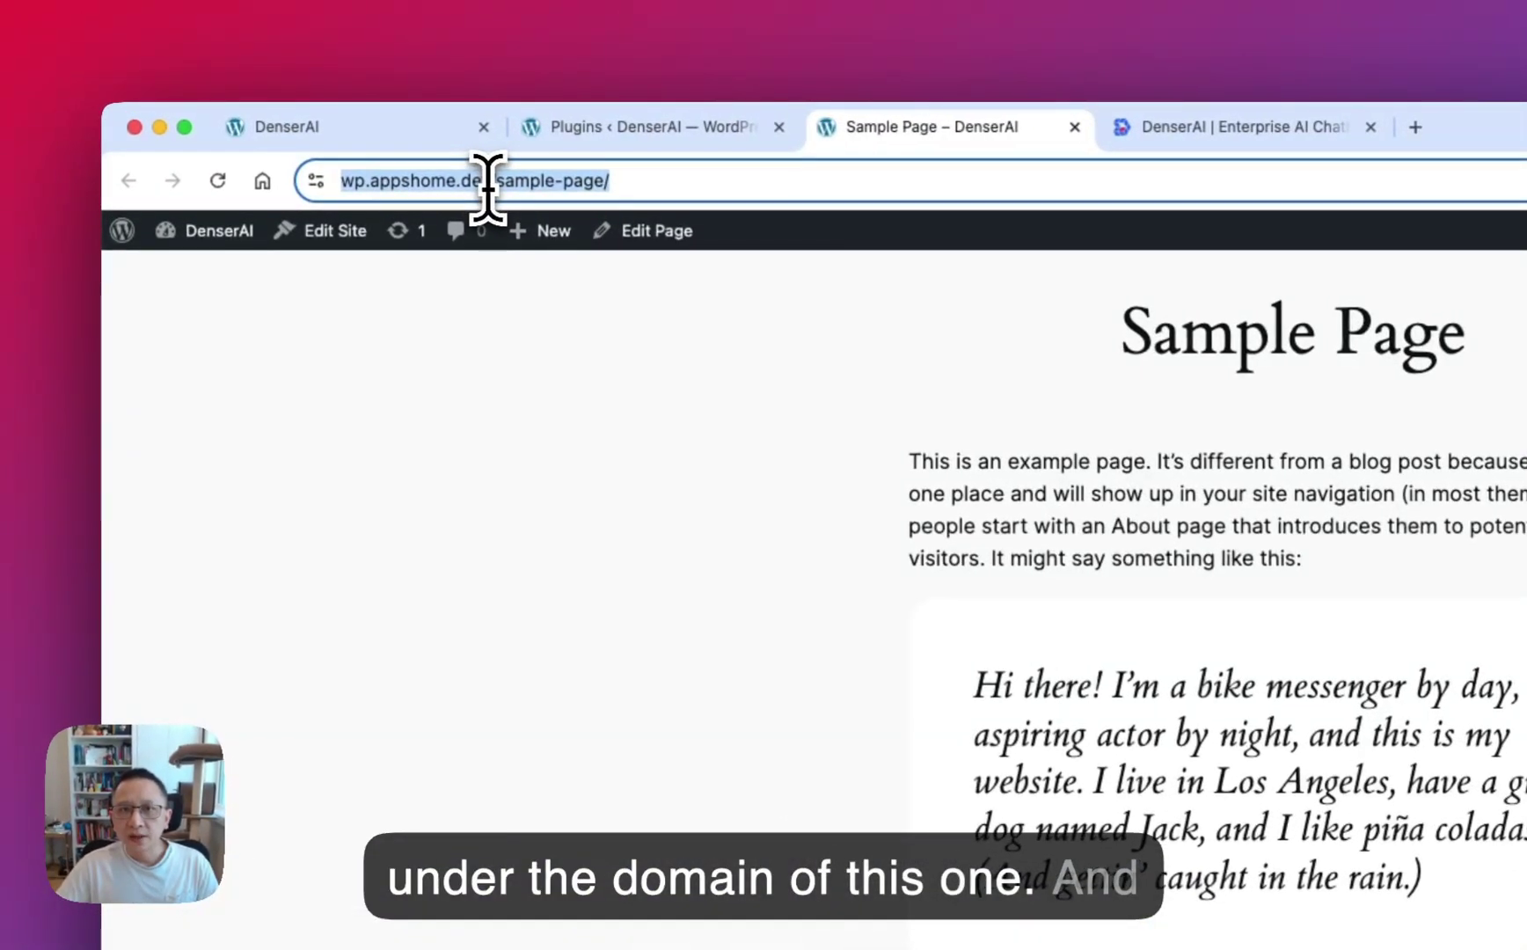
click(394, 117)
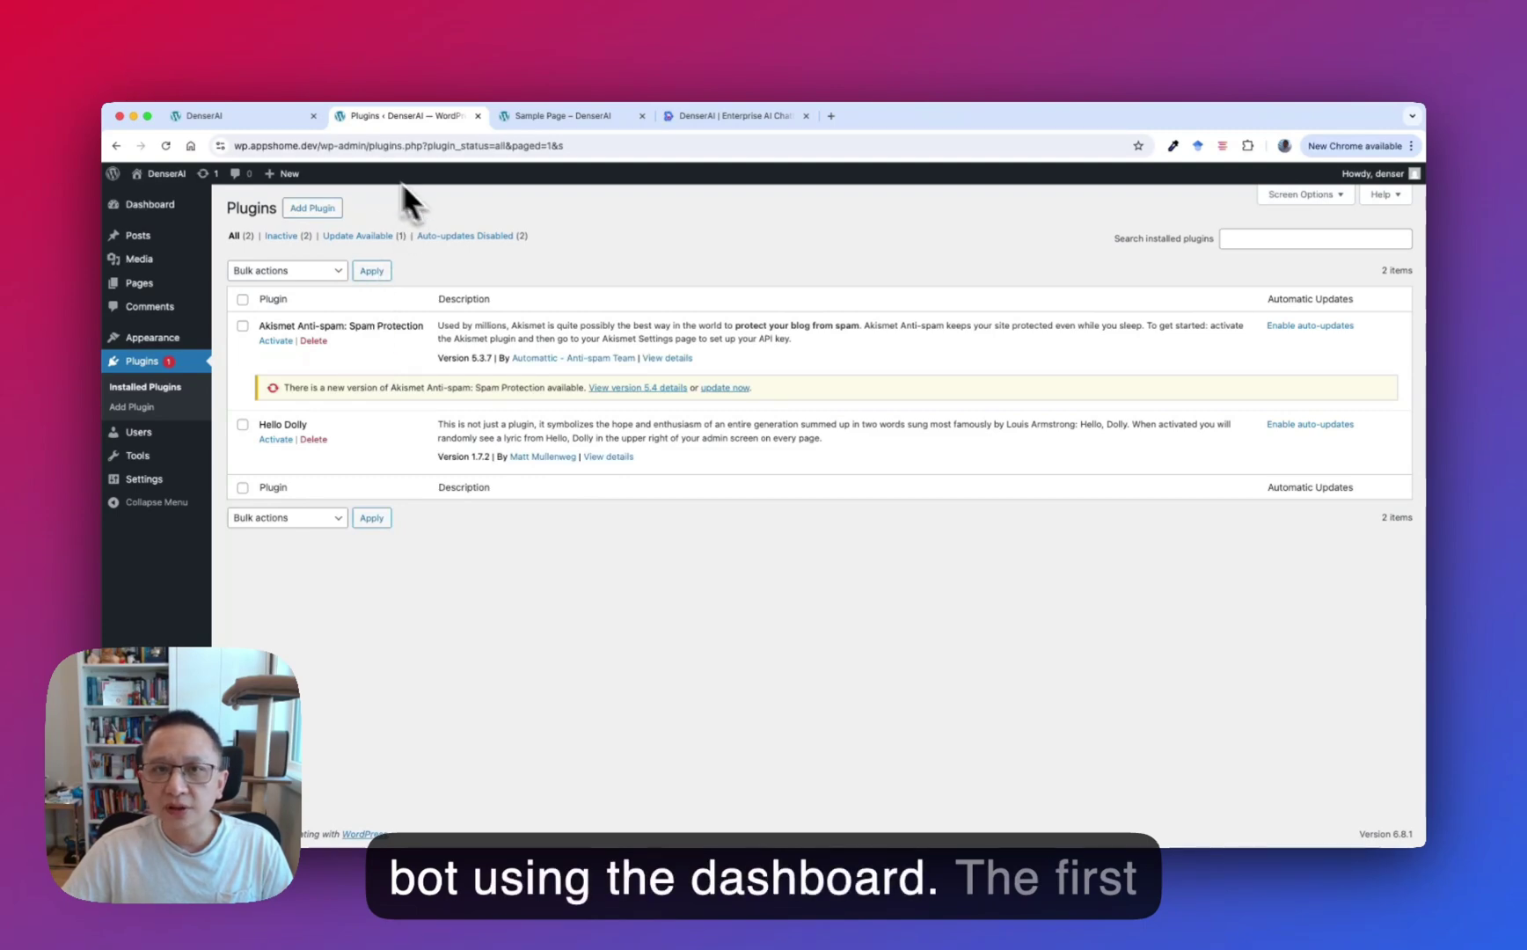
click(694, 117)
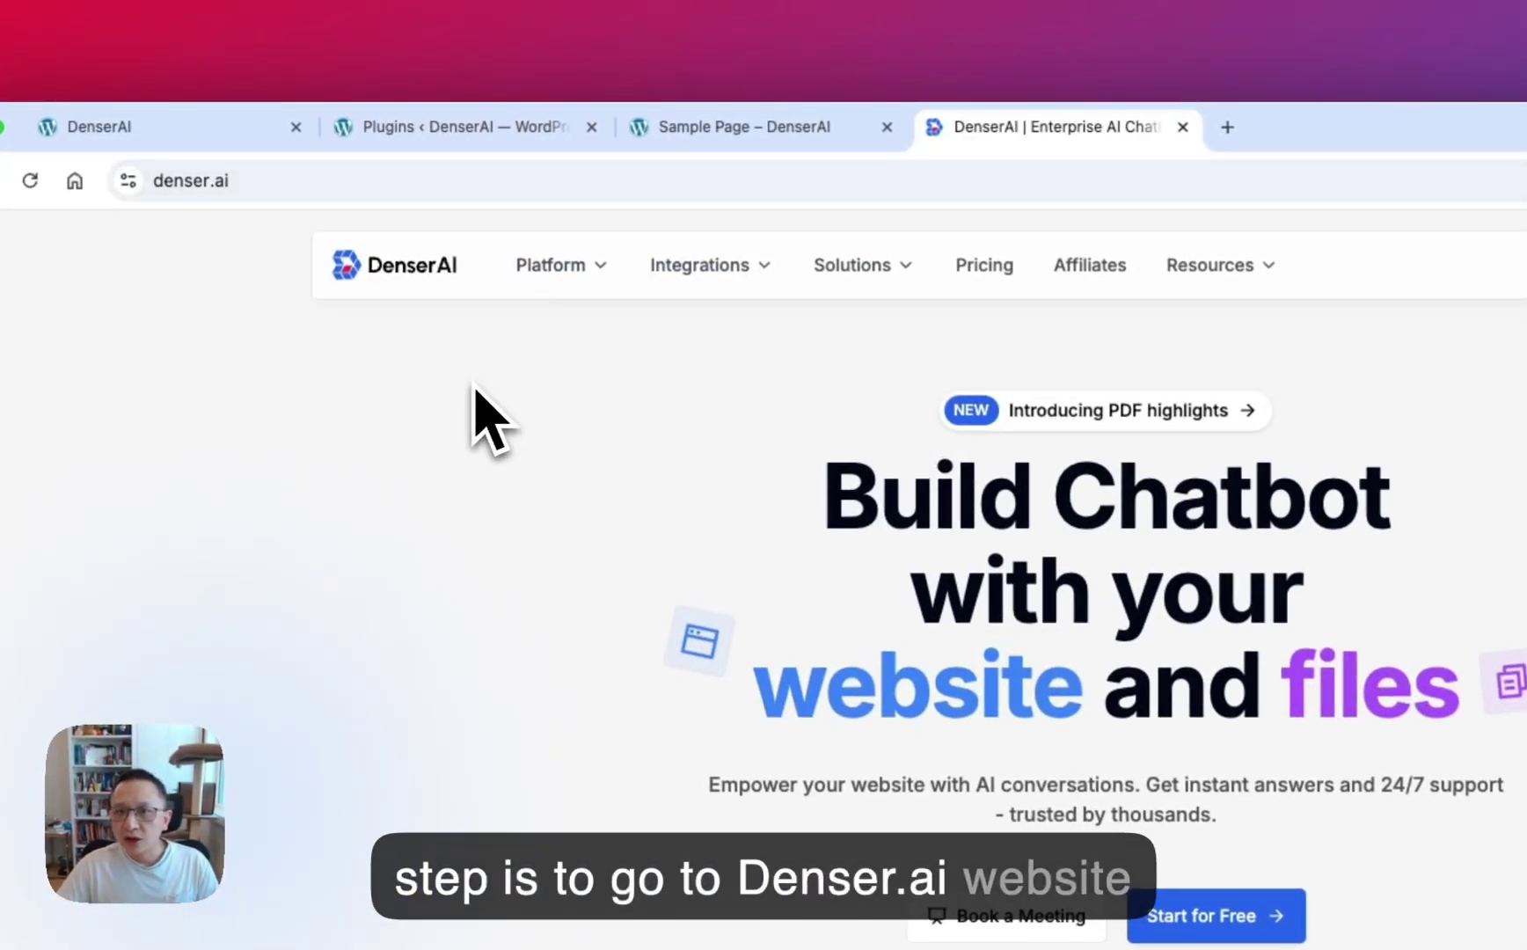
Sign in to Denser.ai, start a new chatbot, and copy the WordPress site's address.
click(1101, 269)
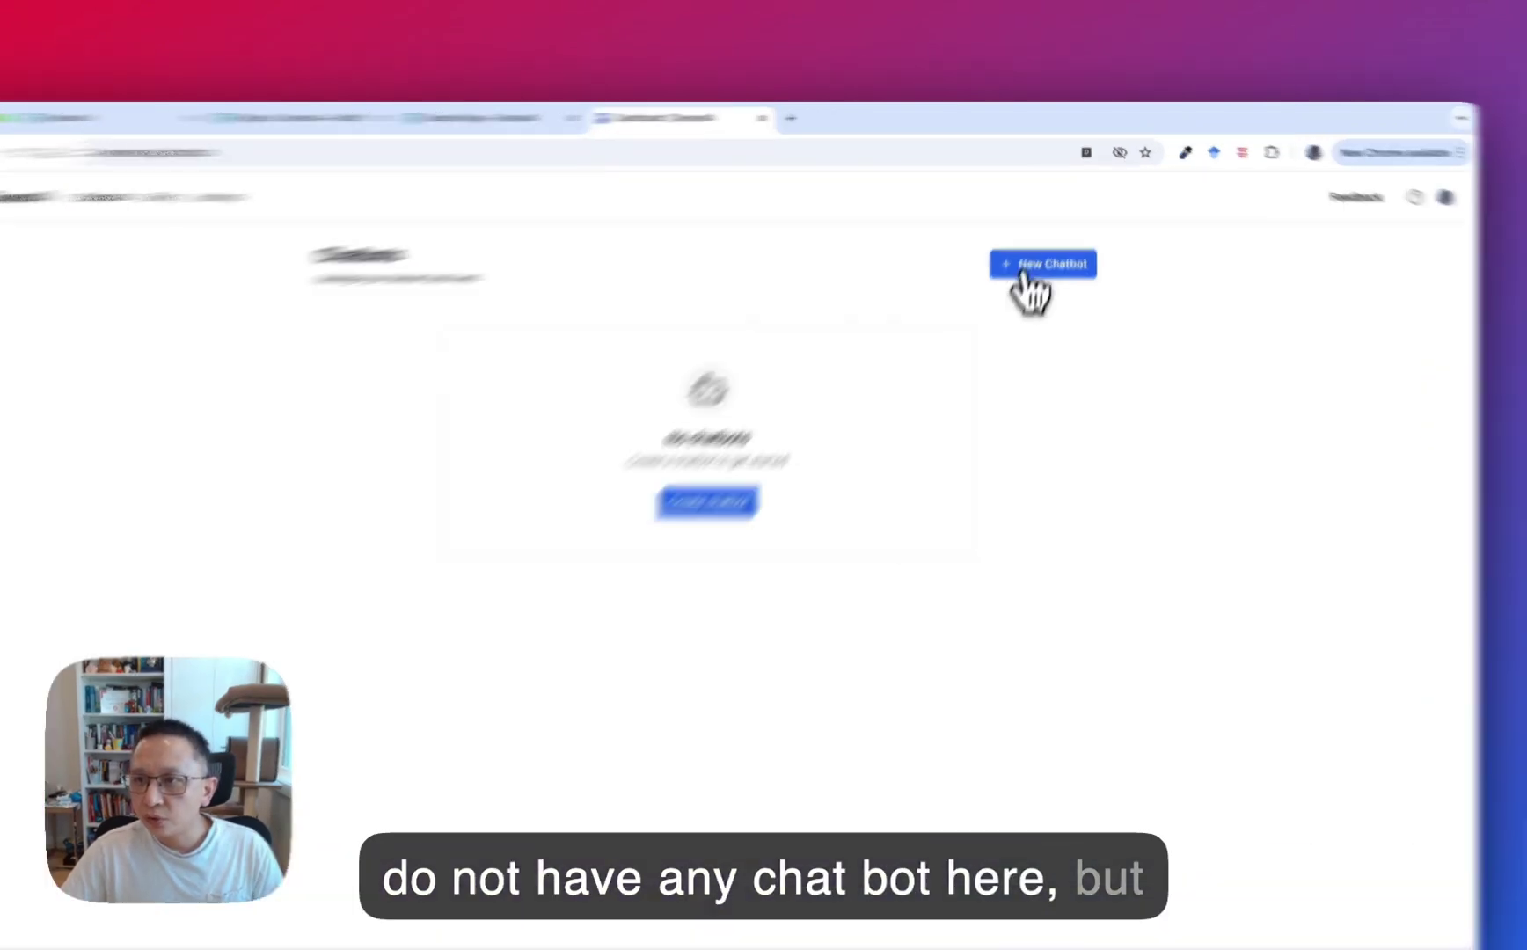
click(1031, 266)
click(368, 132)
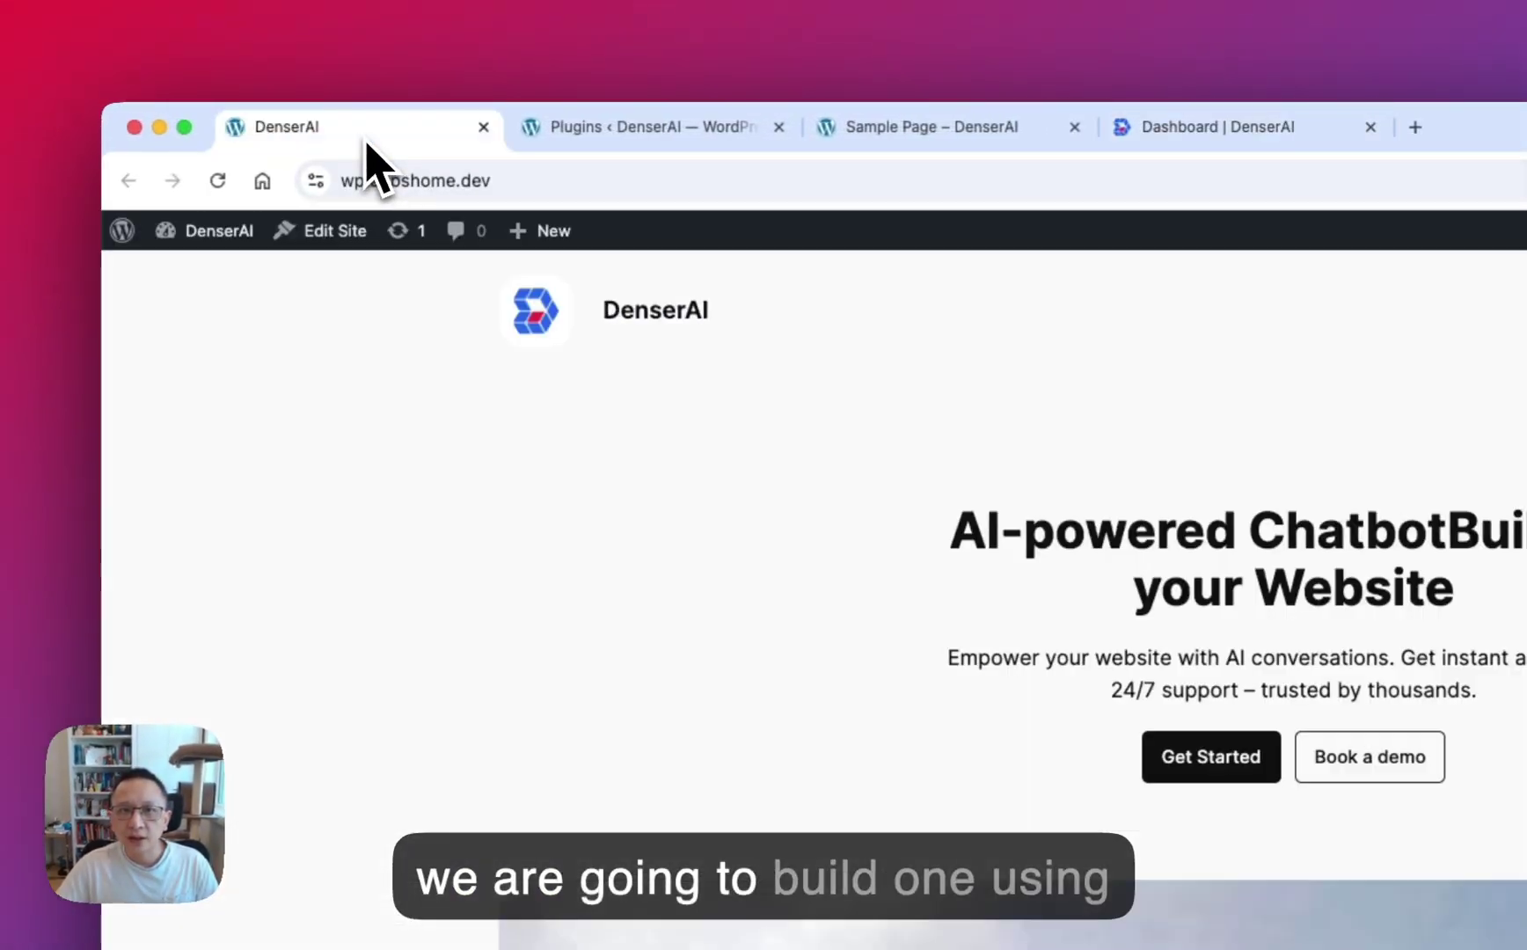
click(550, 187)
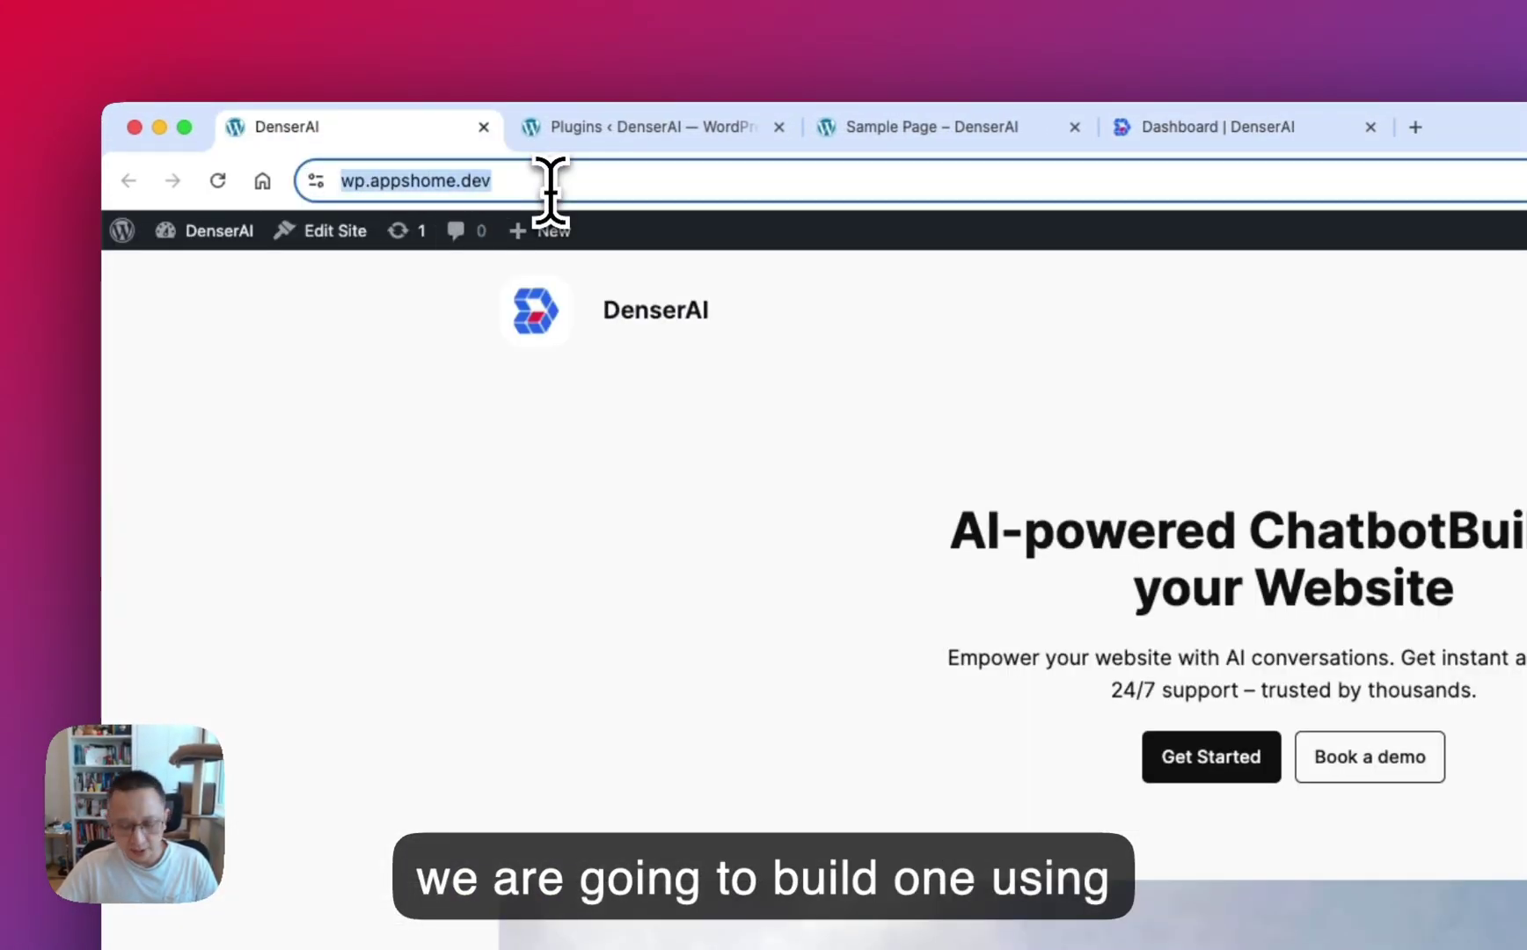
key(super+c)
click(1245, 132)
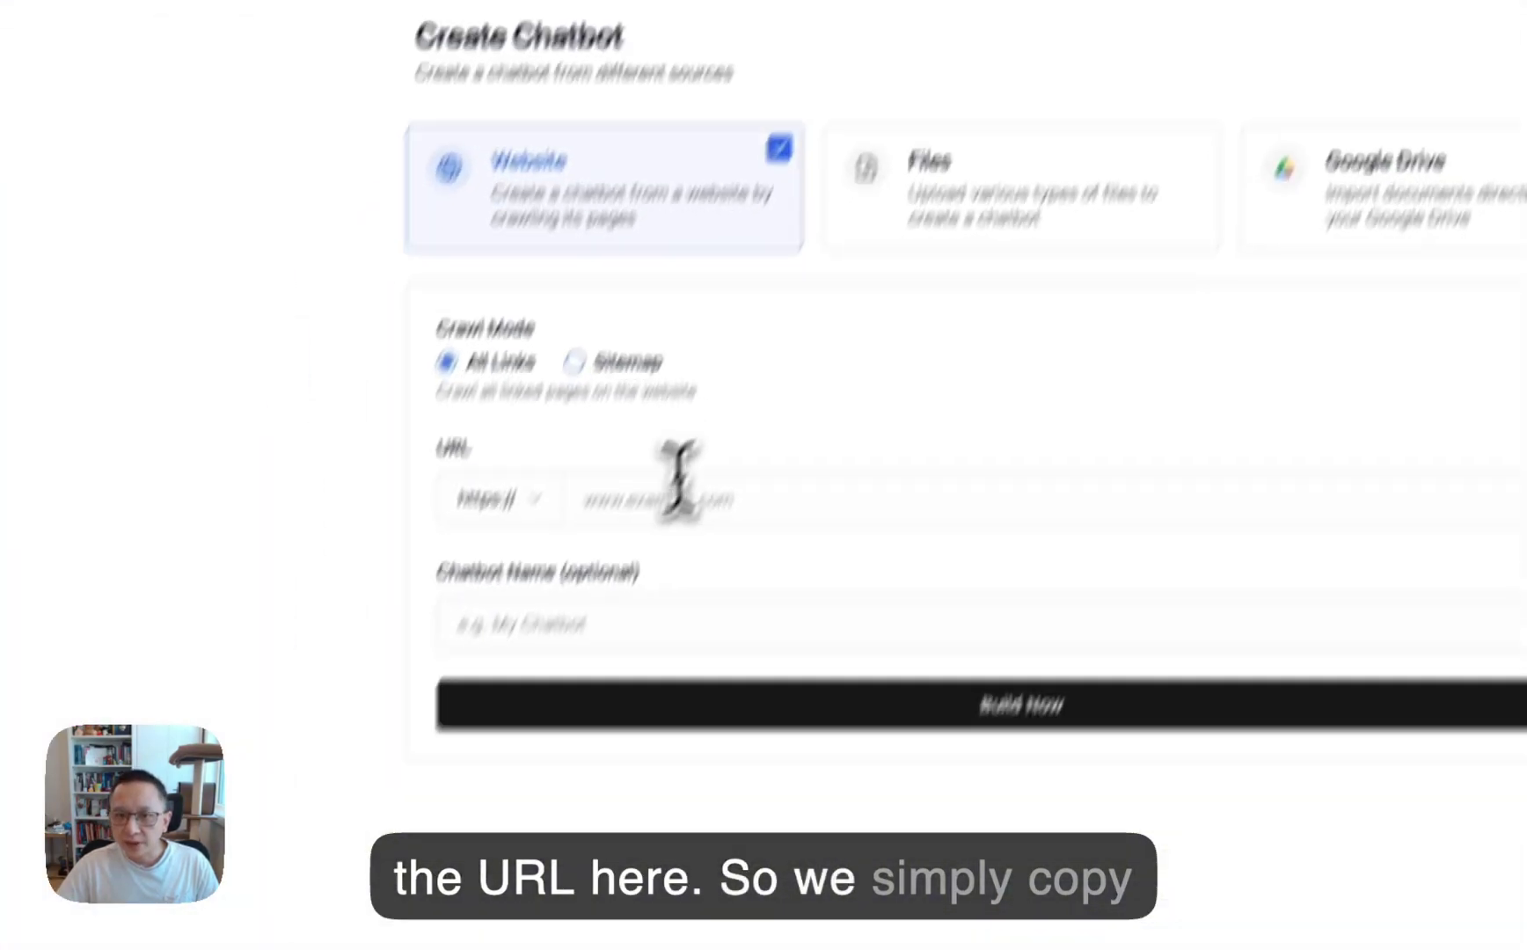
click(526, 812)
key(super+v)
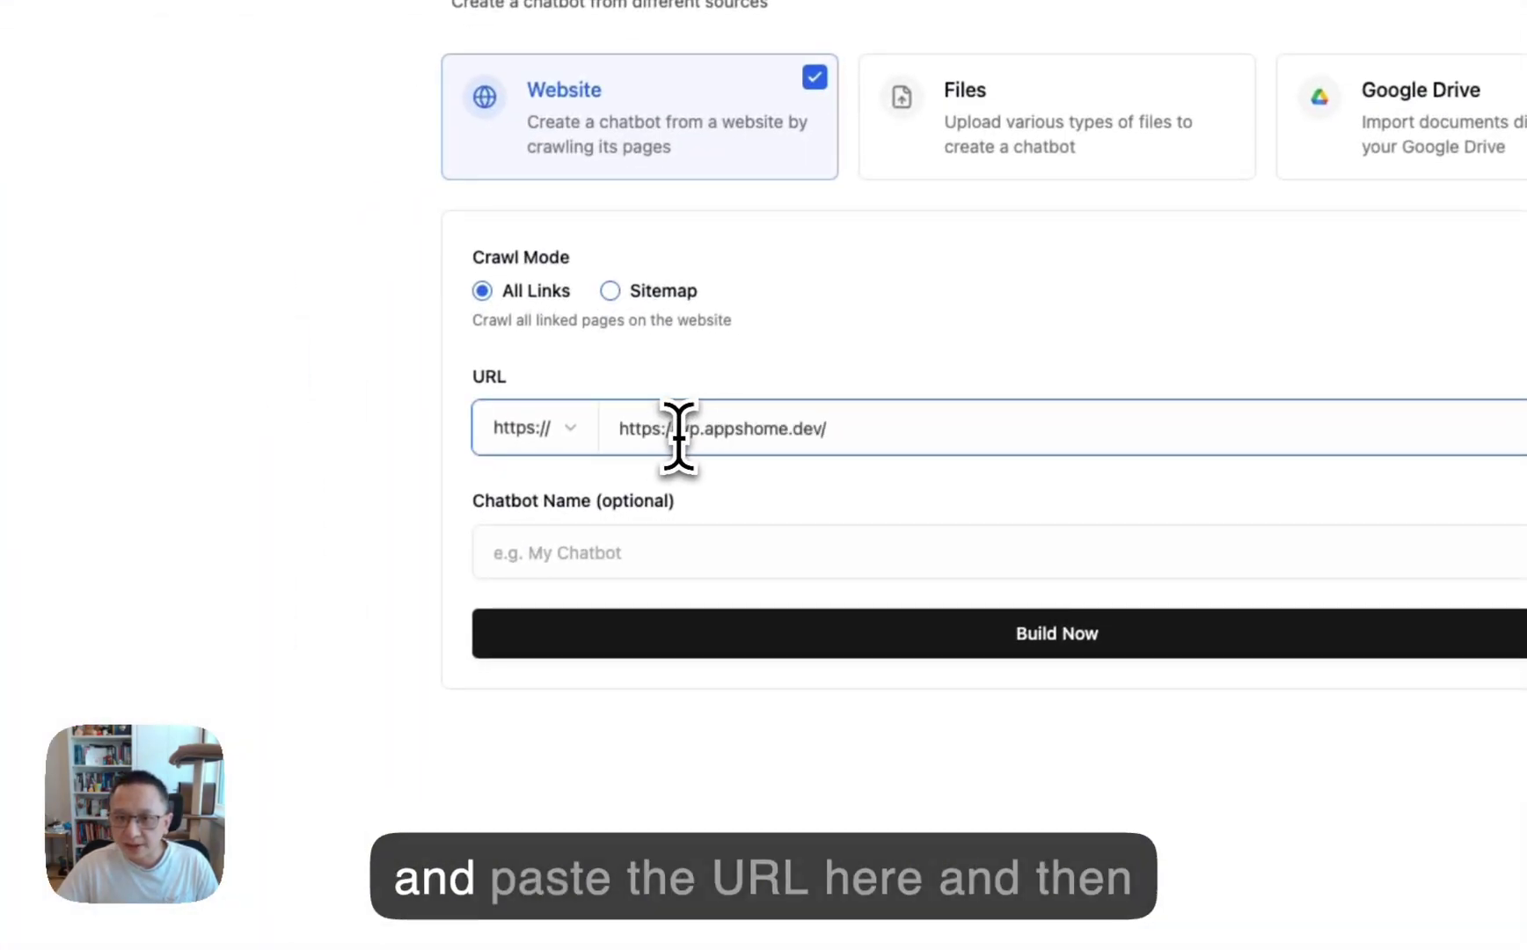
drag(683, 431, 587, 453)
key(BackSpace)
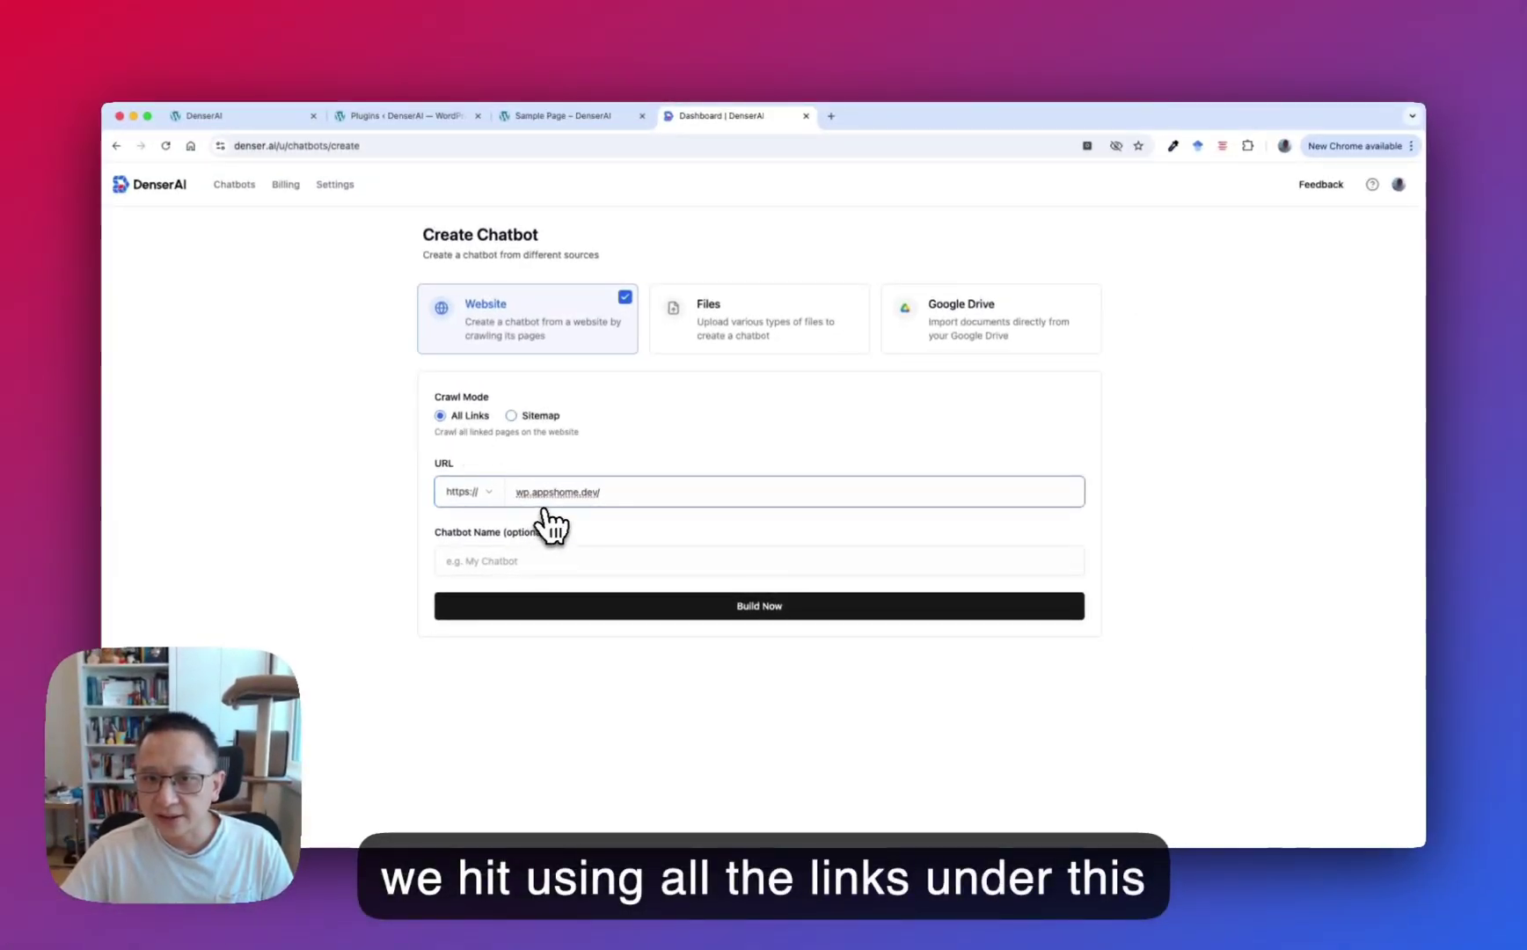
click(733, 611)
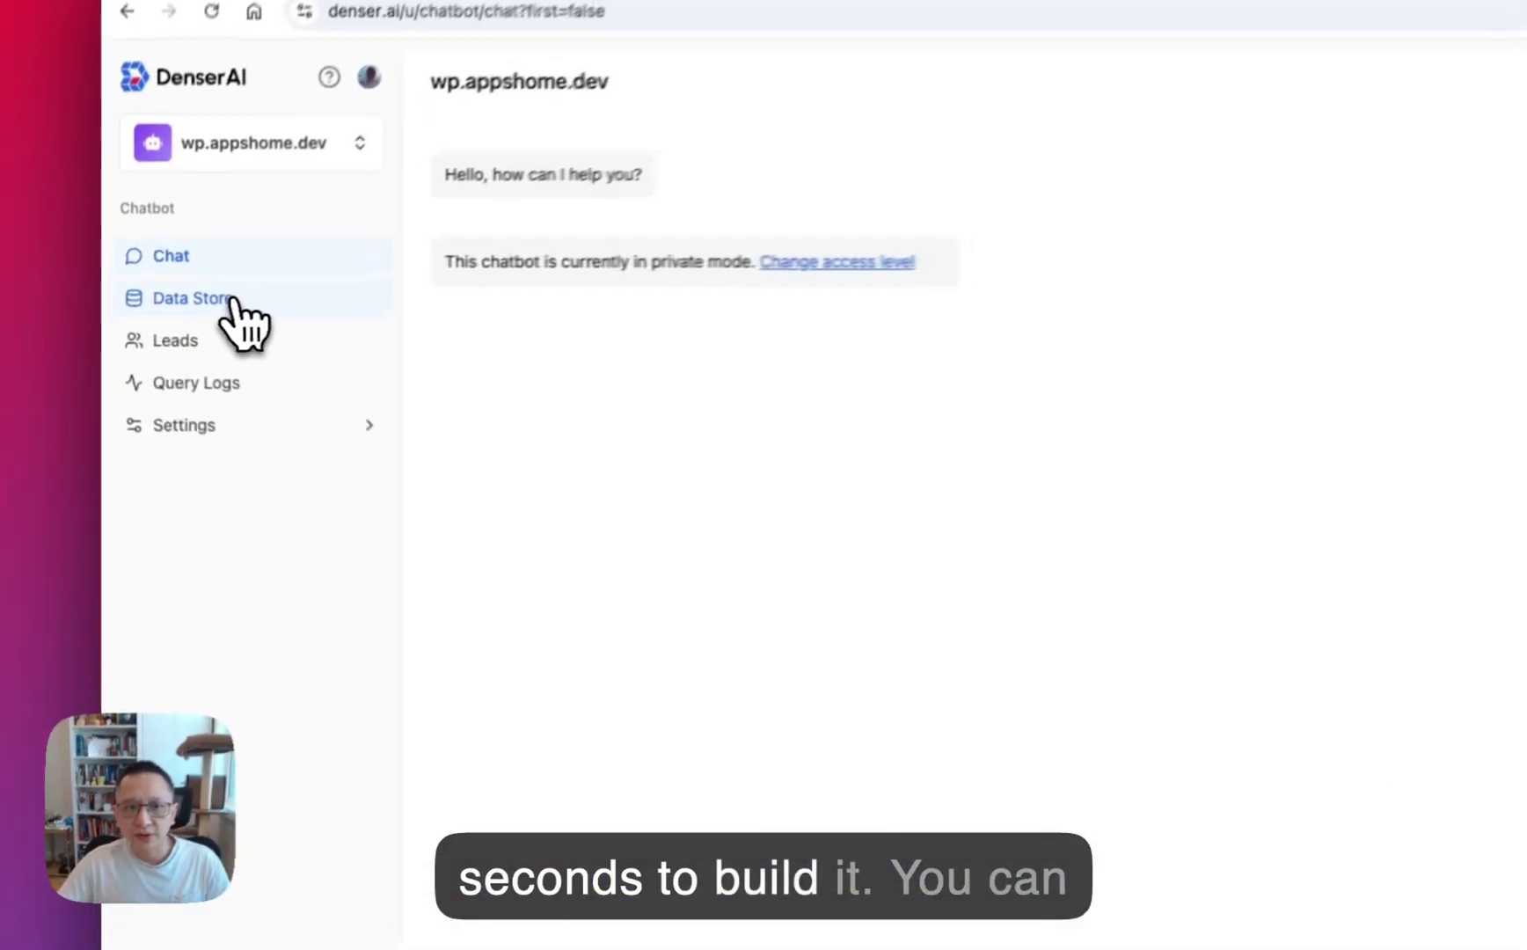
Review the seven crawled records in Data Store against the Sample Page's sentence about Los Angeles and Jack.
click(230, 314)
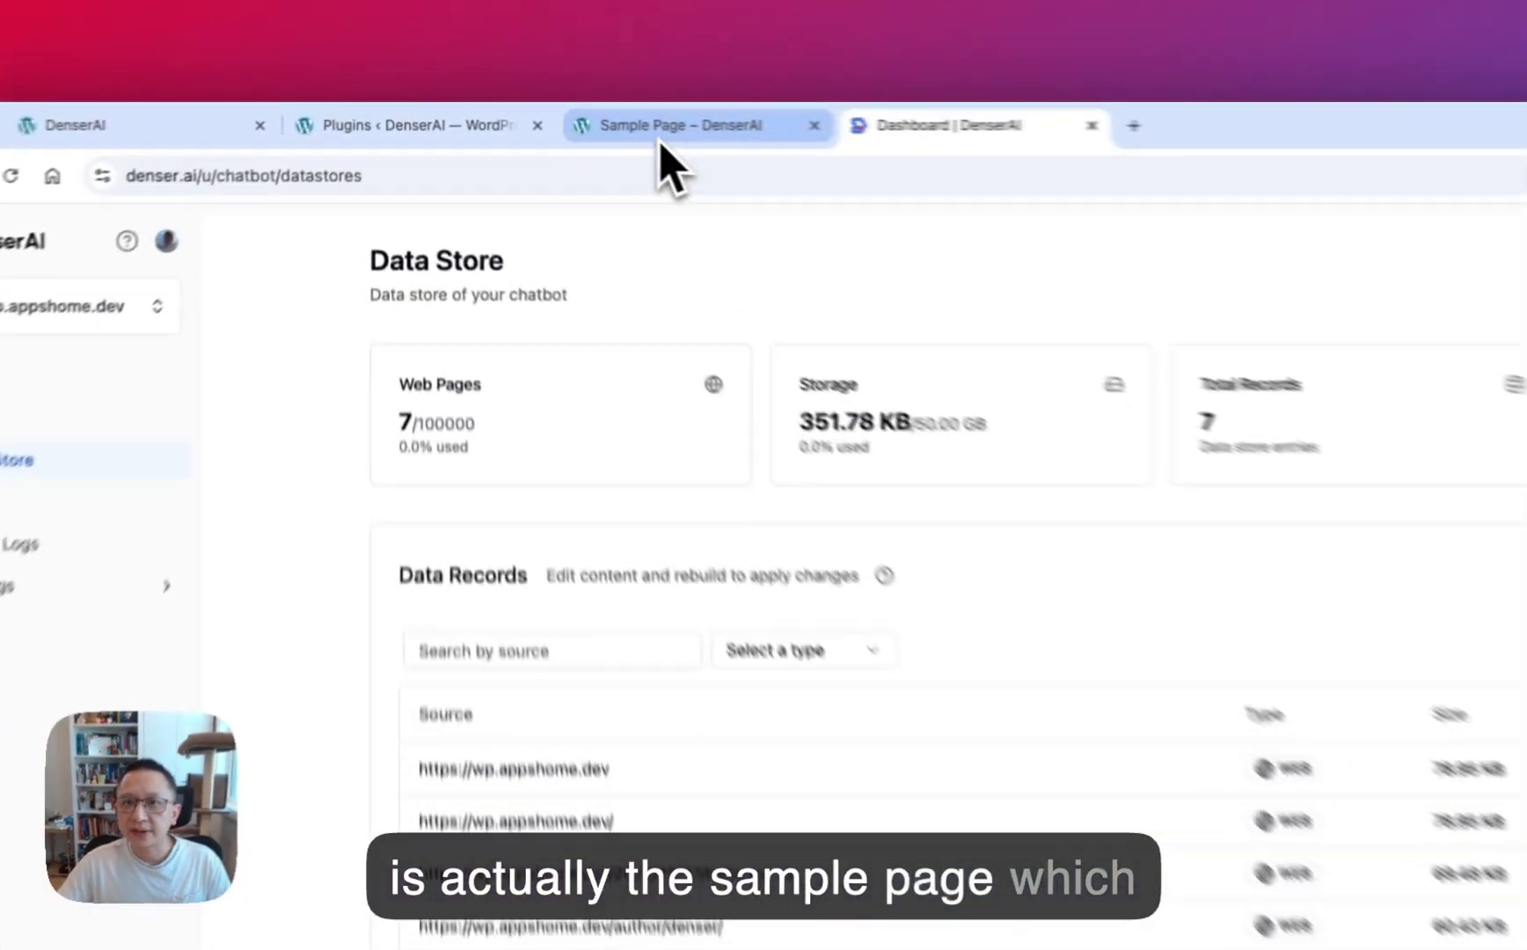
click(563, 116)
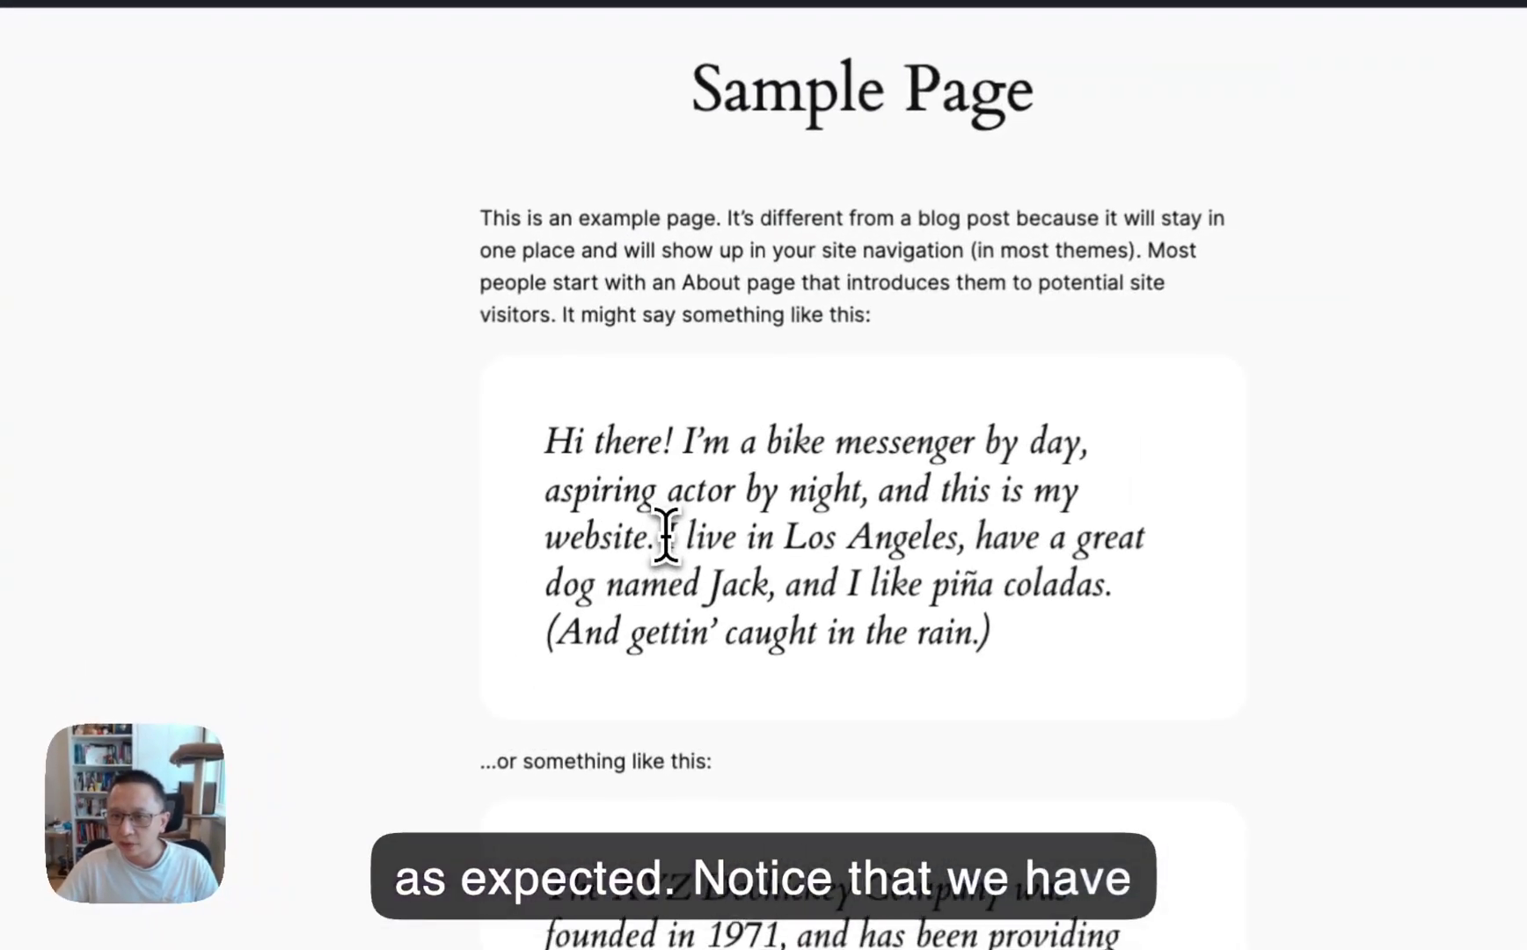
drag(652, 477, 860, 511)
click(677, 614)
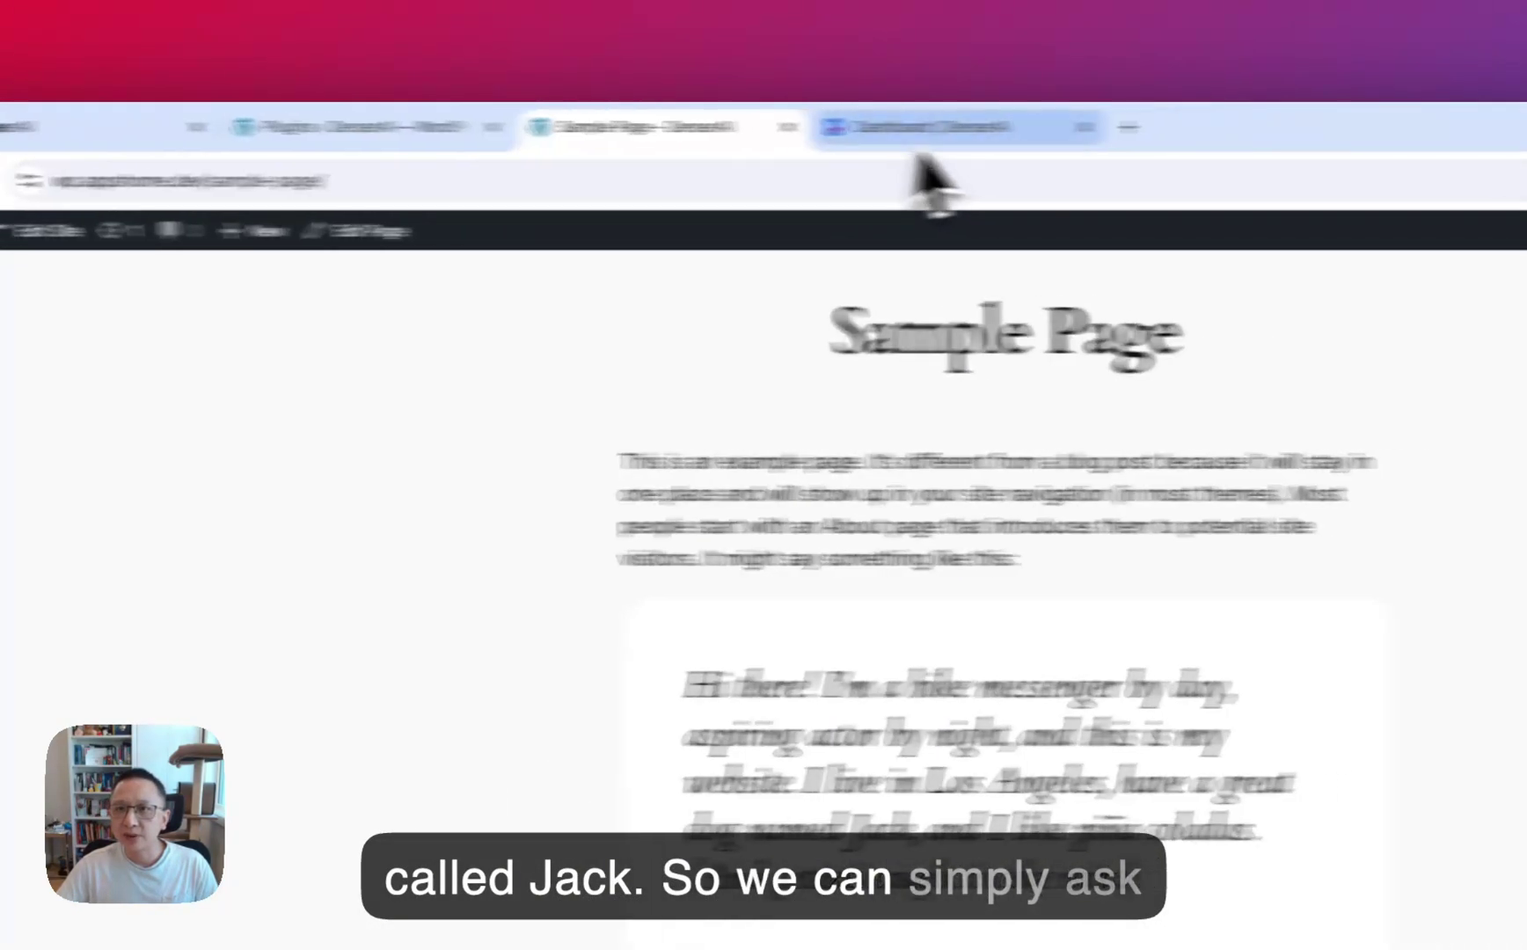
click(1021, 102)
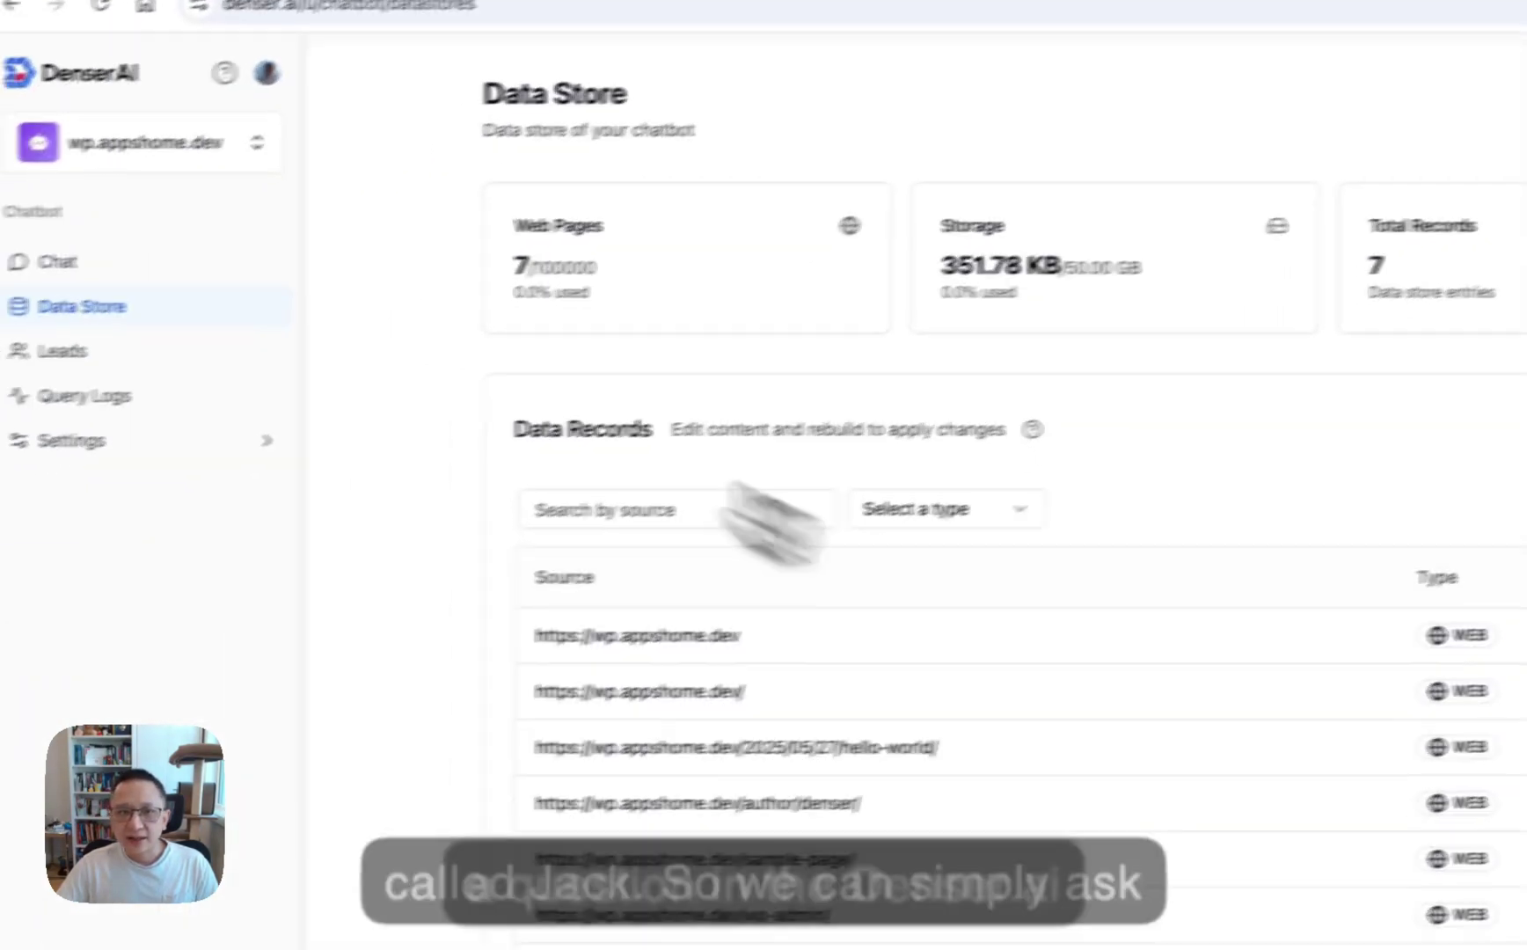
click(132, 269)
Ask the chatbot "what is the dog's" and get the answer Jack.
click(691, 758)
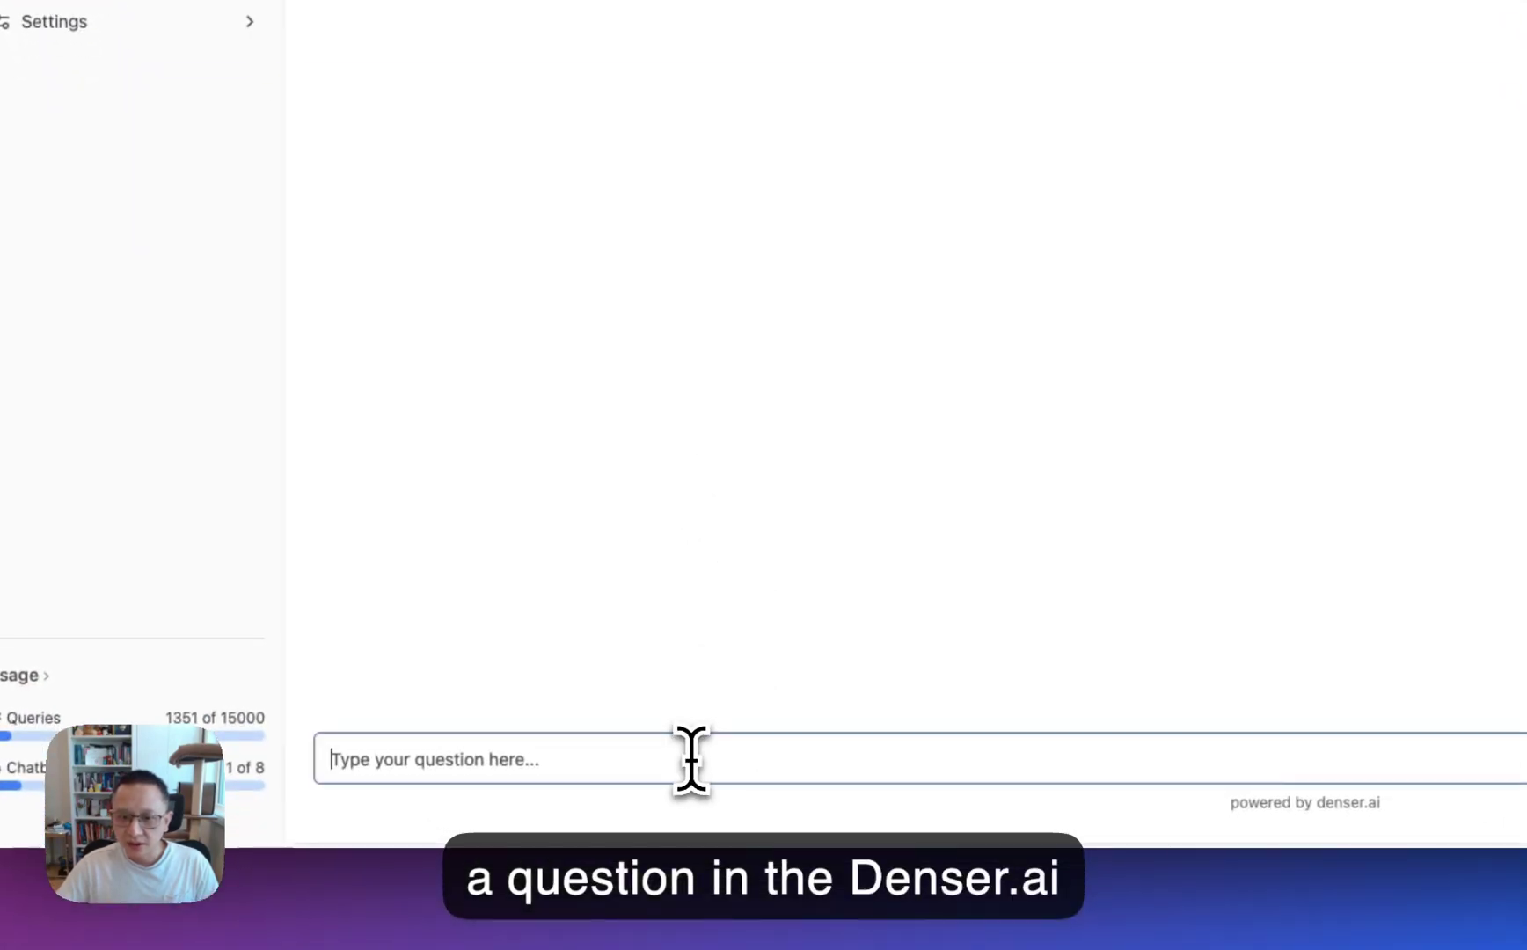
text(what is )
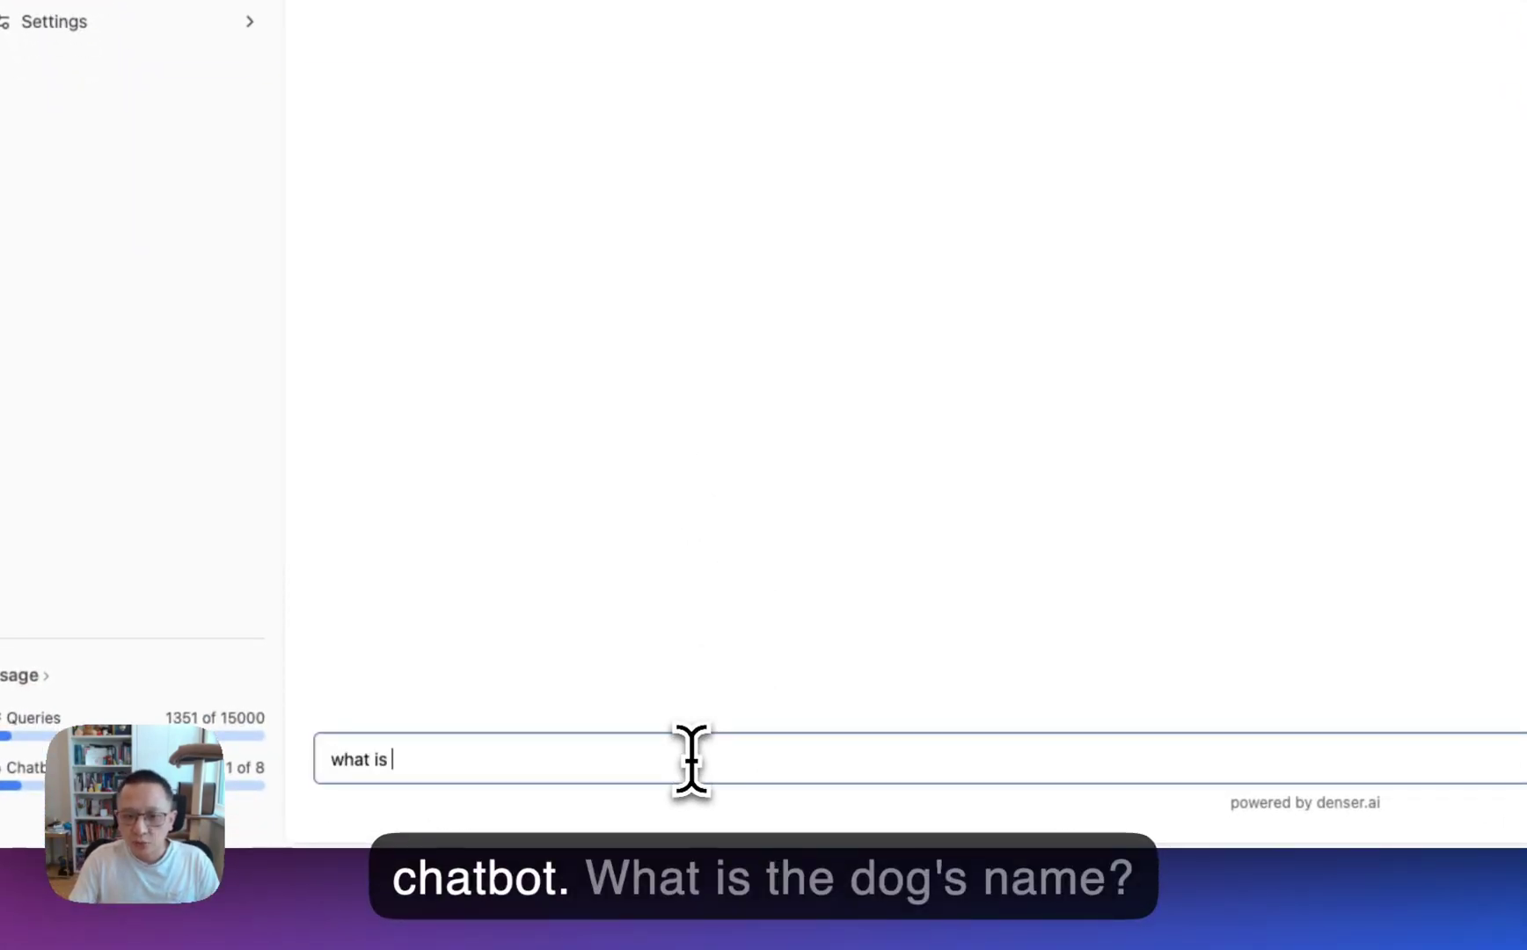
text(the dog's name?)
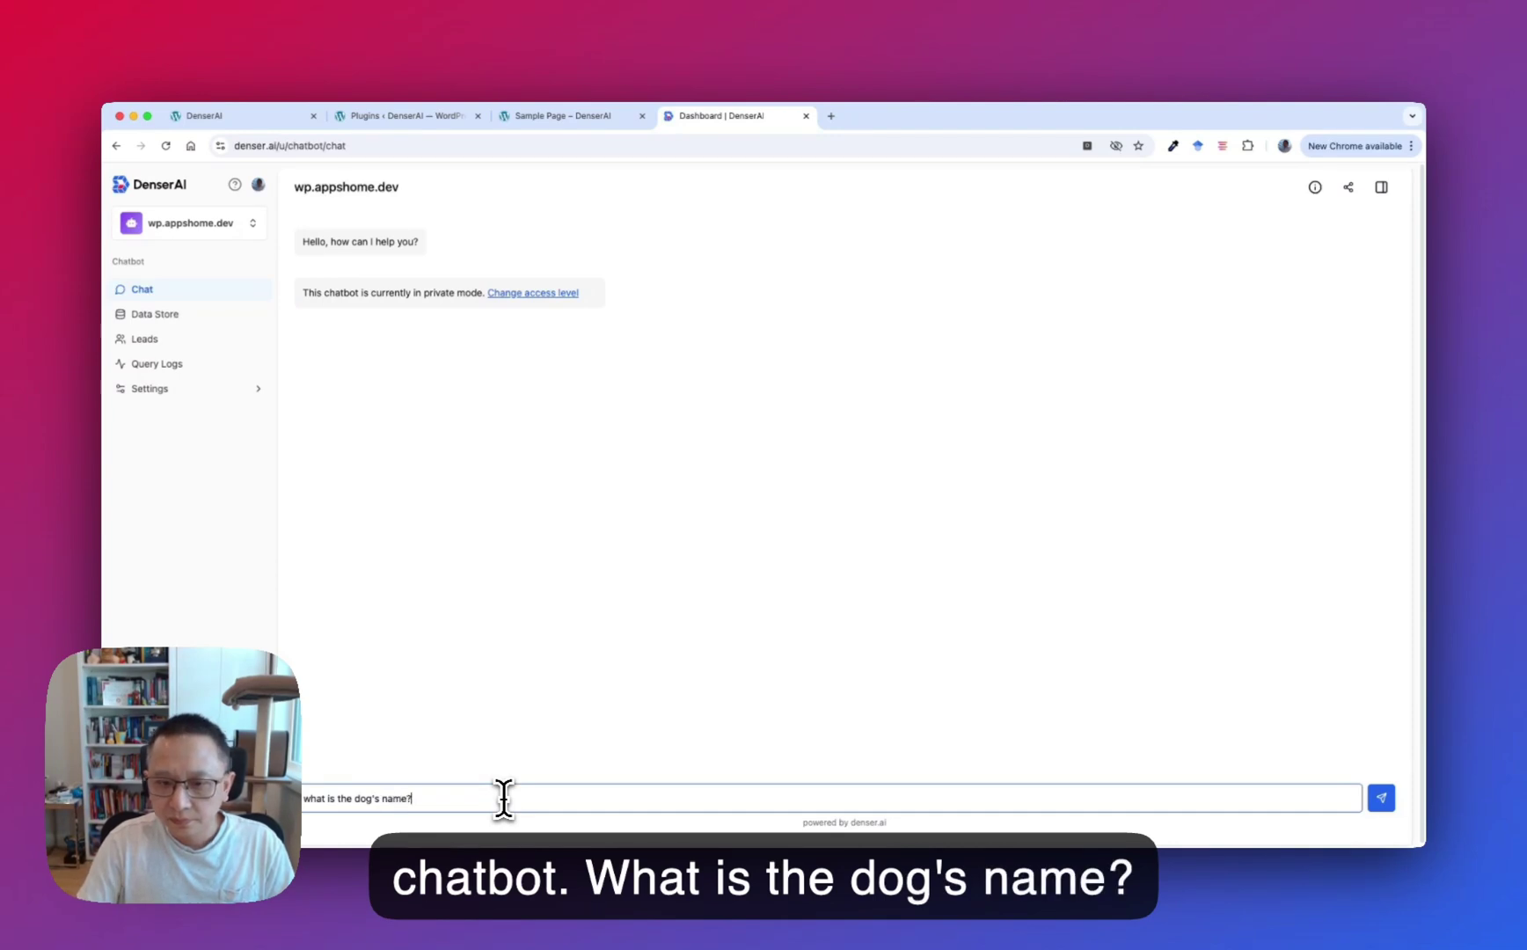
key(Return)
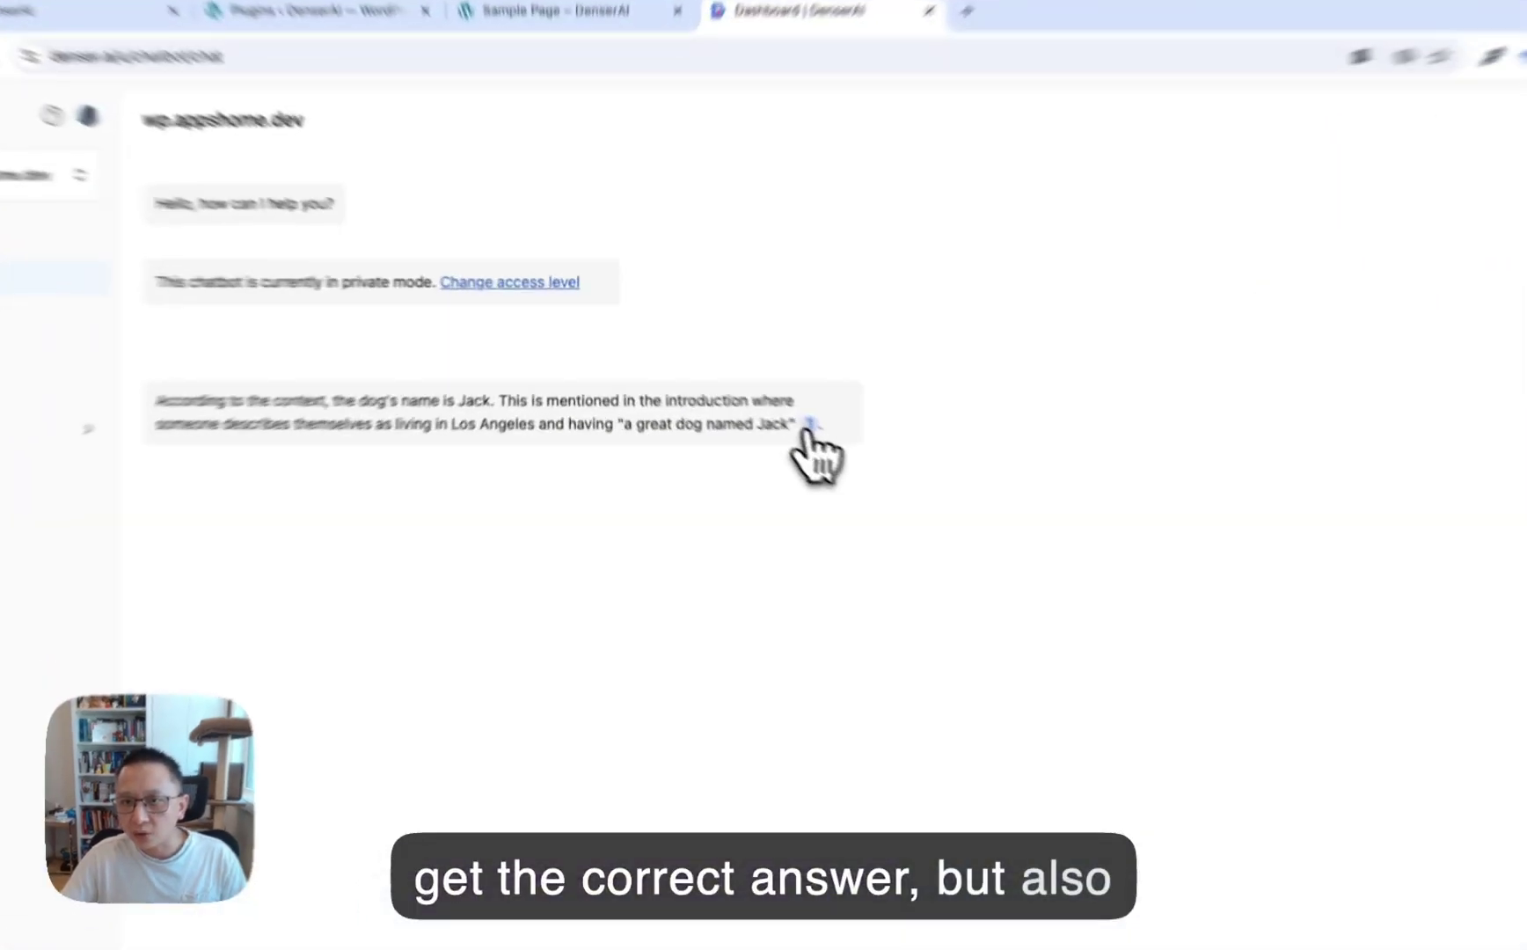
Check the cited Sample Page source, then switch back to the WordPress site.
click(808, 424)
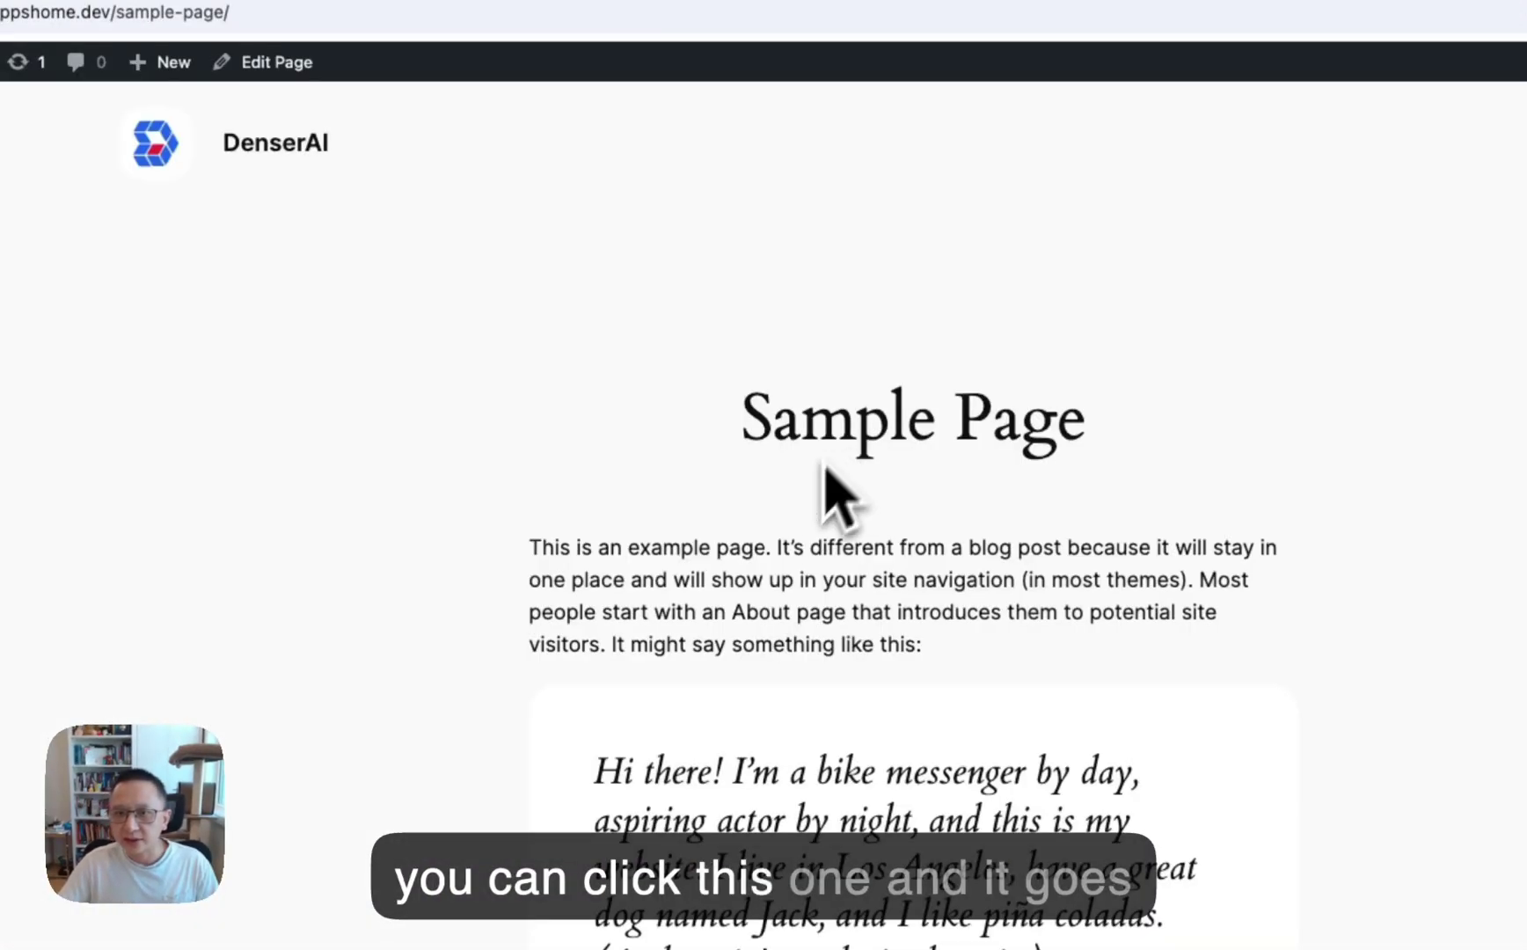
scroll(791, 613, down, 3)
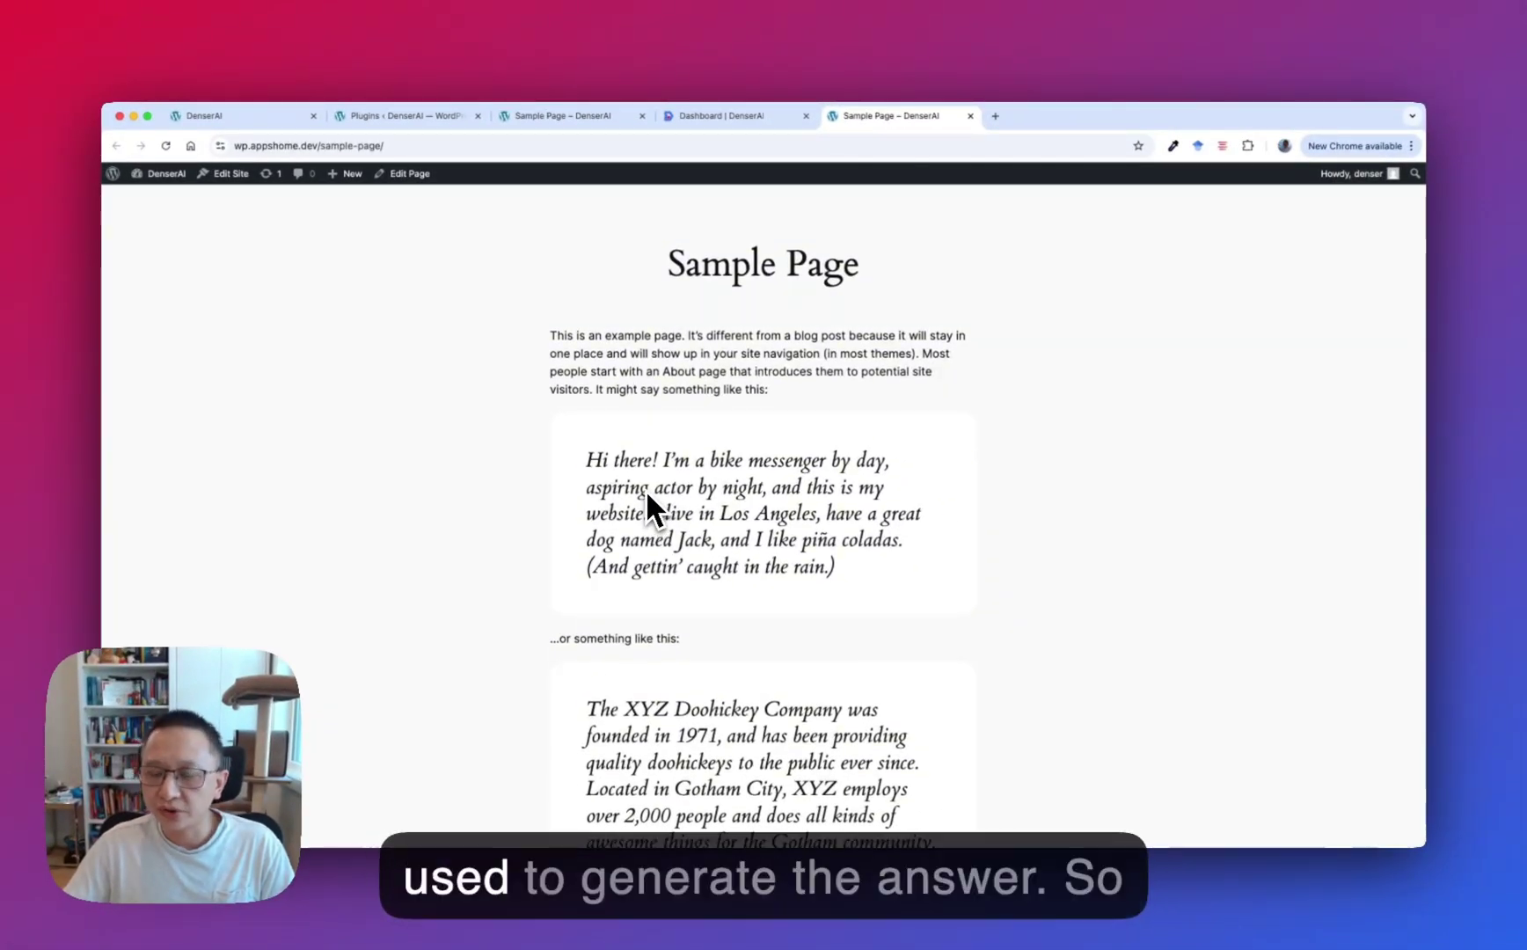
scroll(528, 334, up, 2)
click(714, 117)
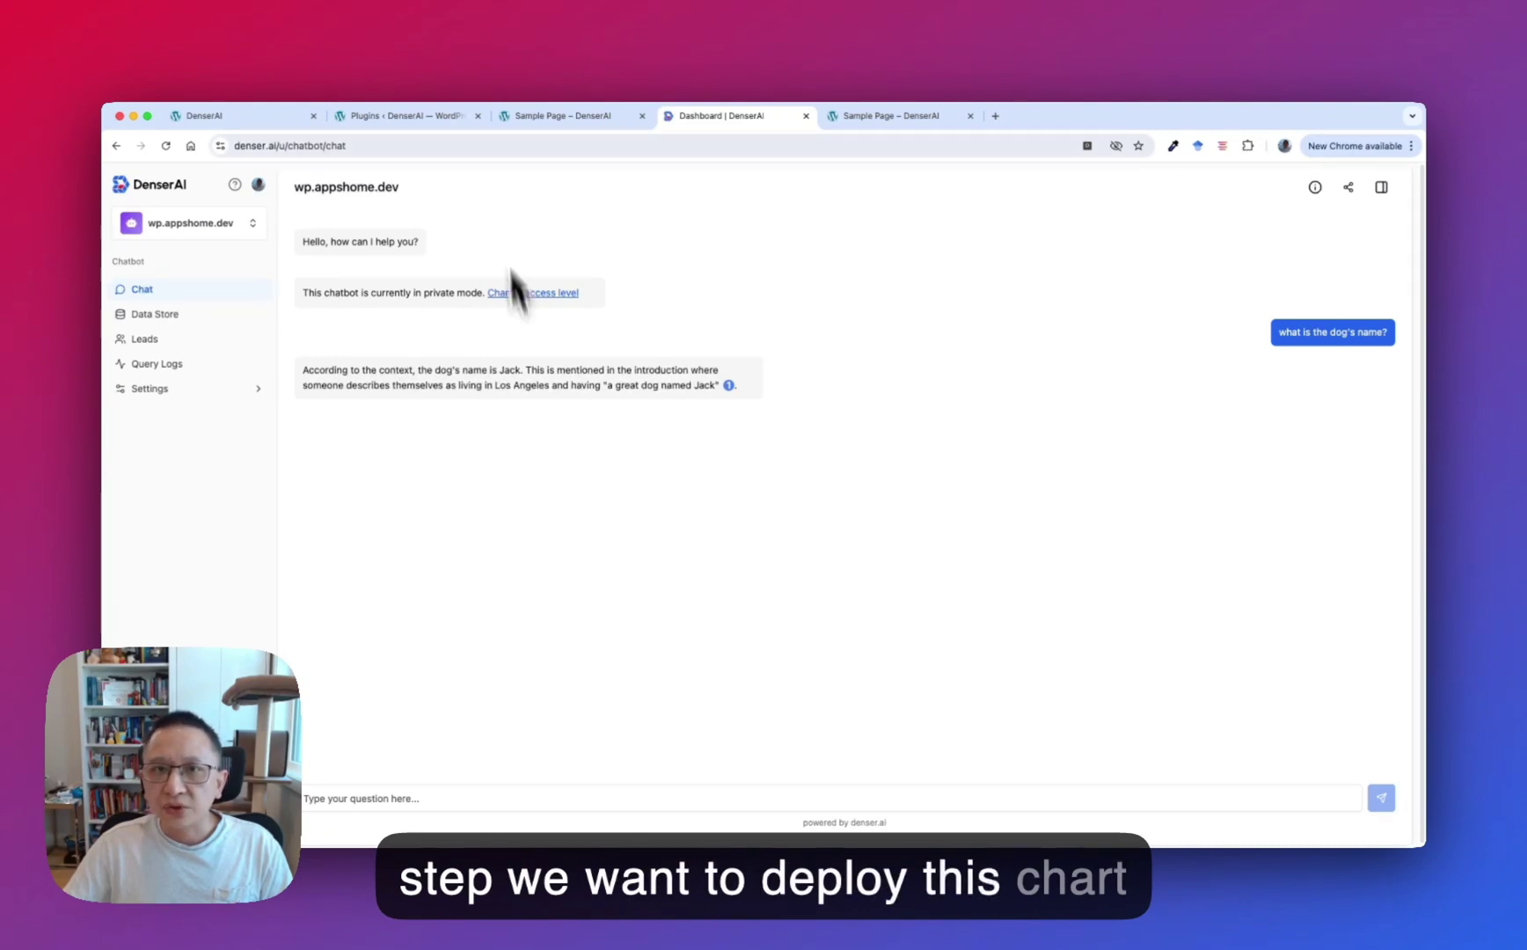
click(251, 116)
click(266, 143)
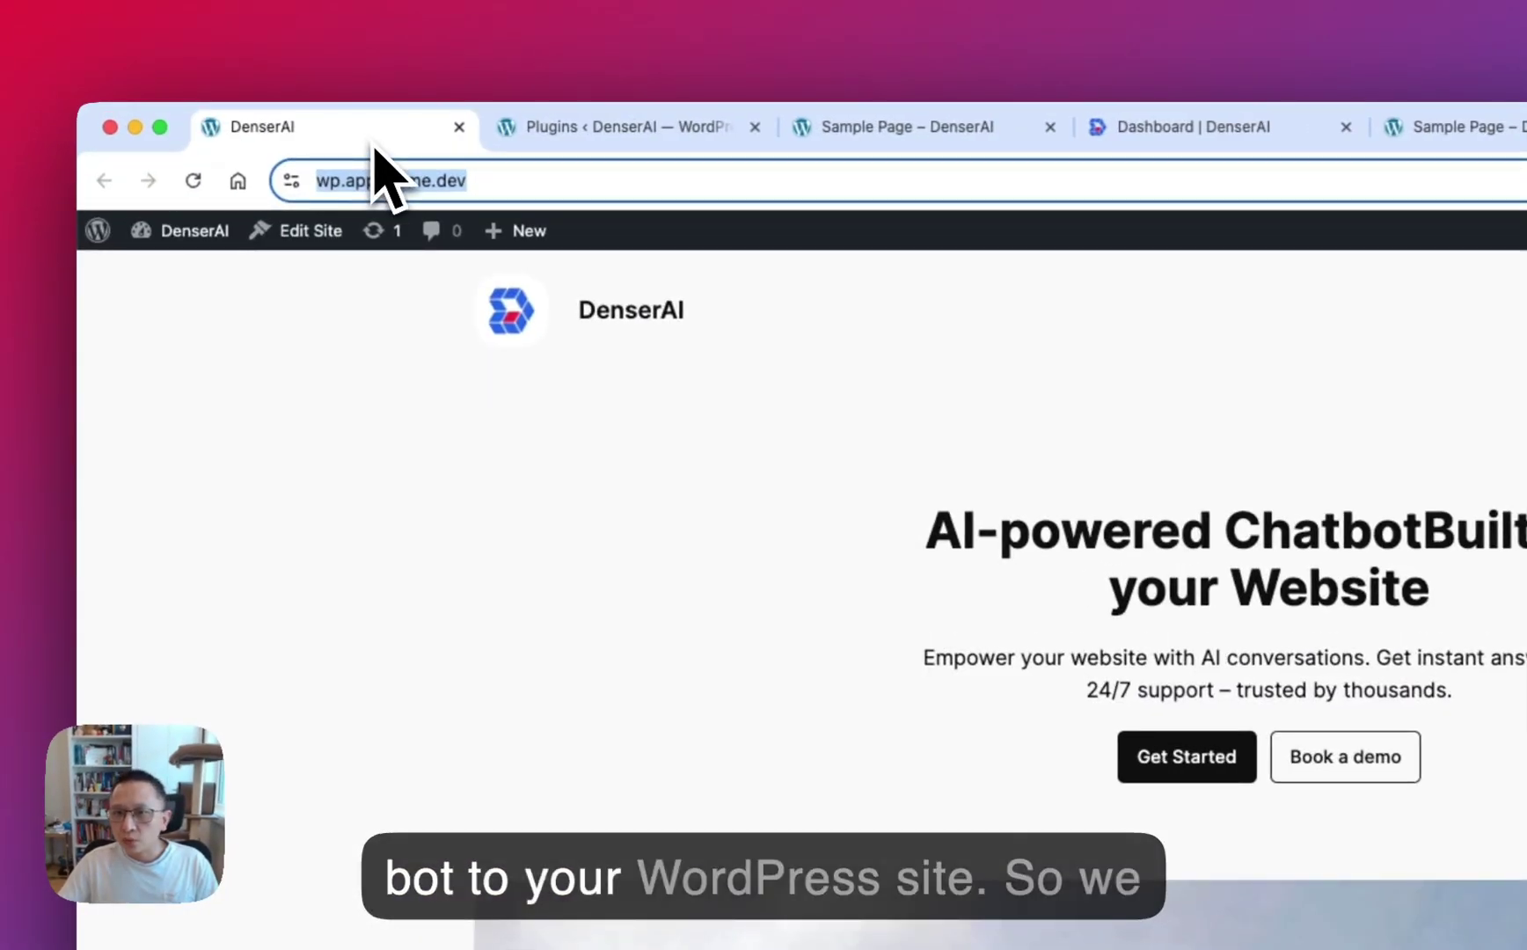
Set the chatbot's Security access control to Public and save it.
click(1266, 131)
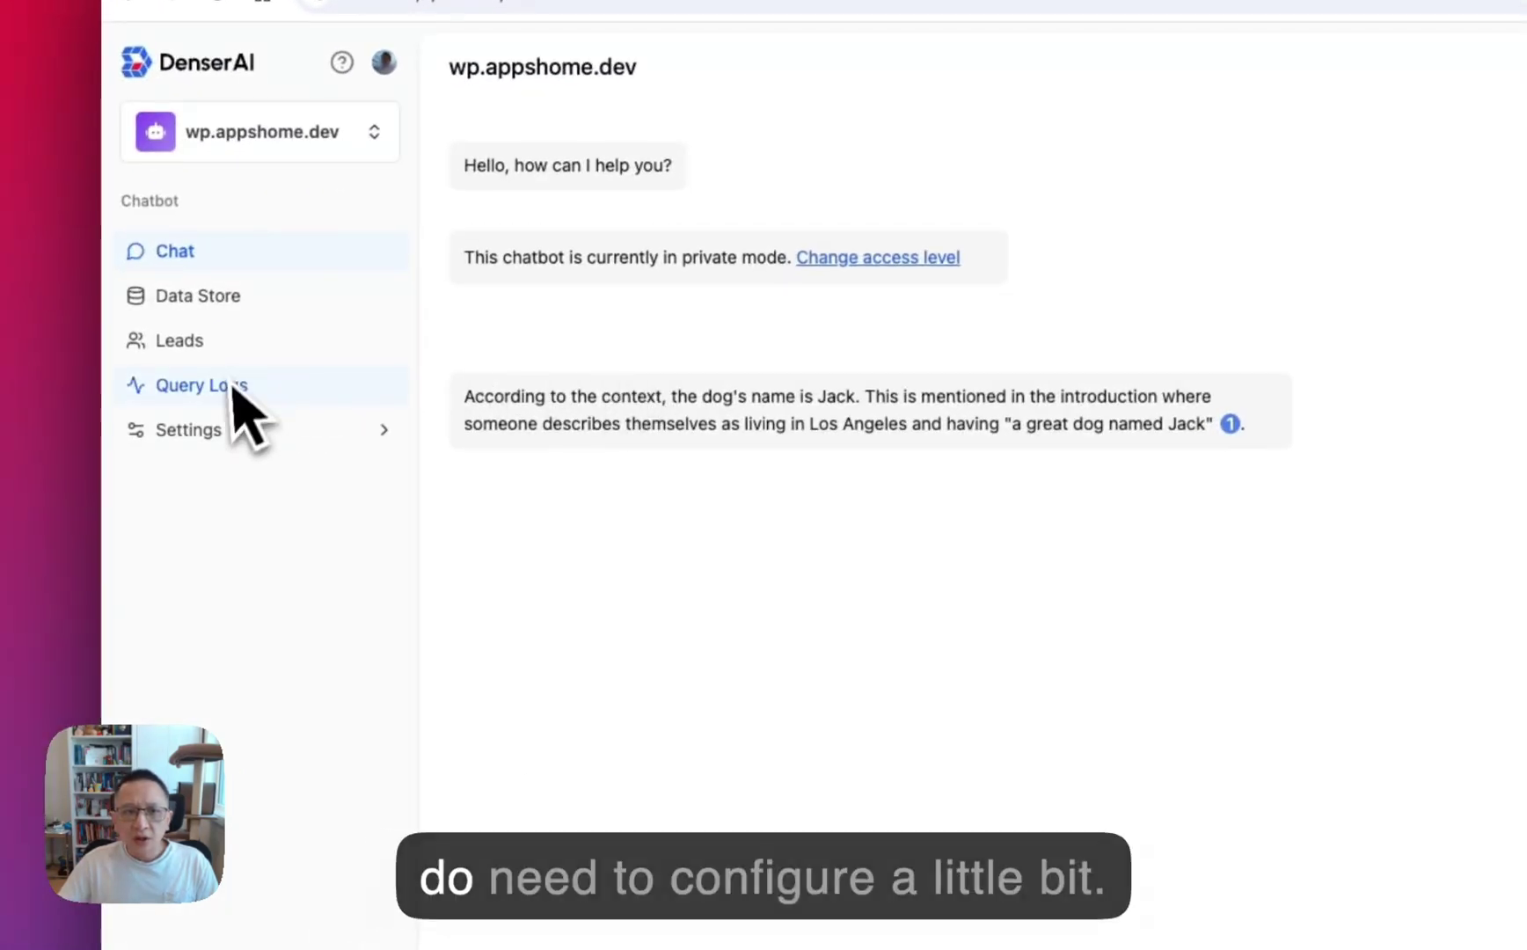
click(237, 431)
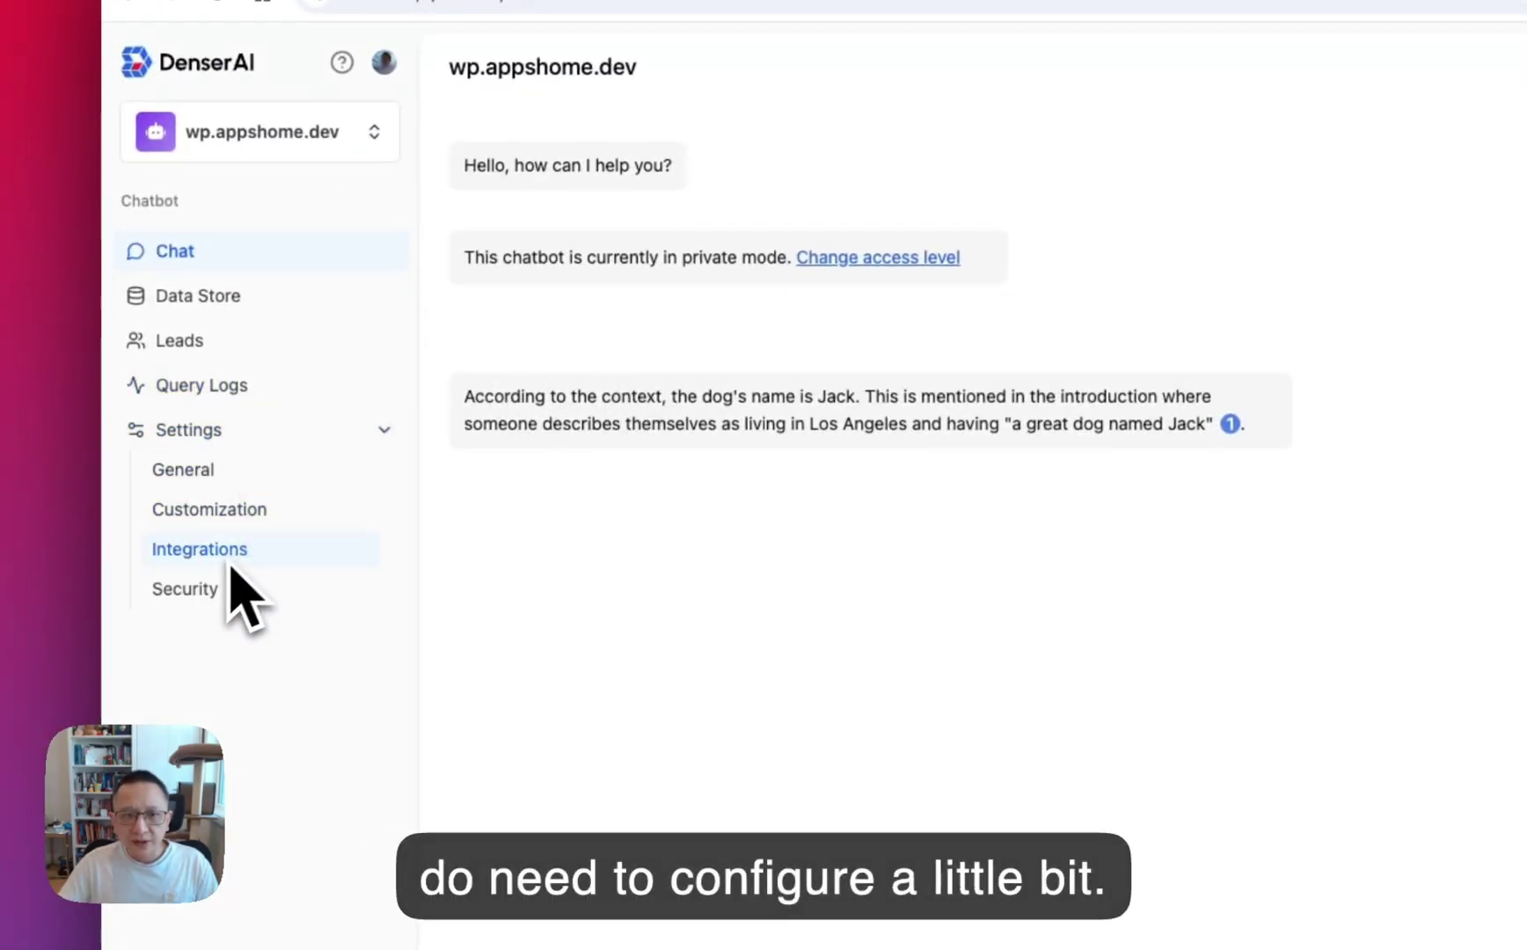
click(207, 591)
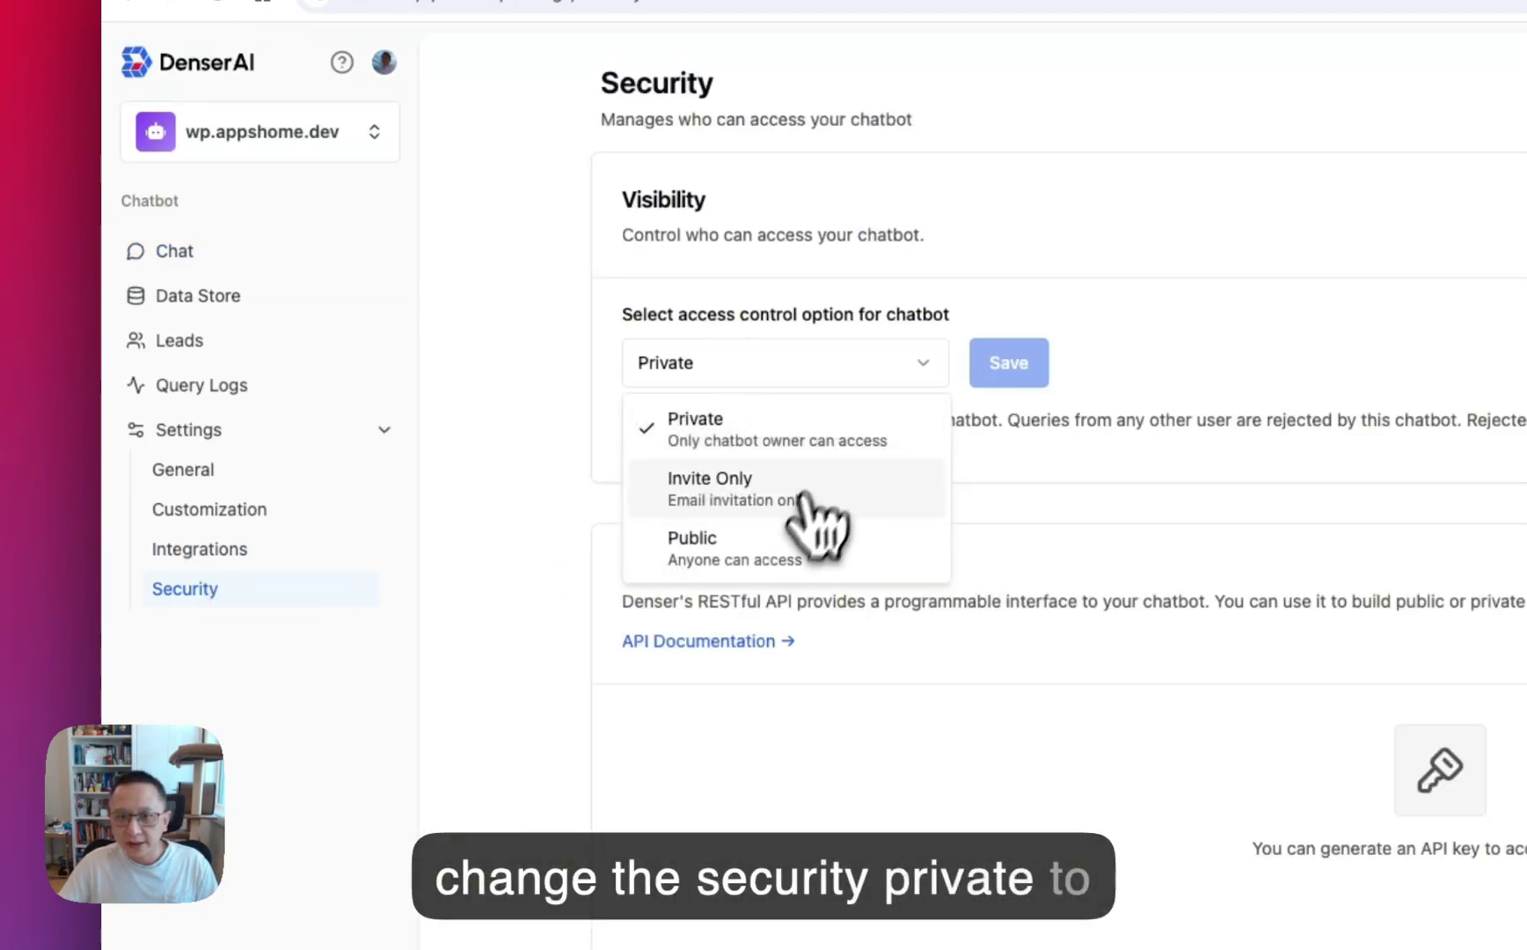
click(796, 549)
click(761, 414)
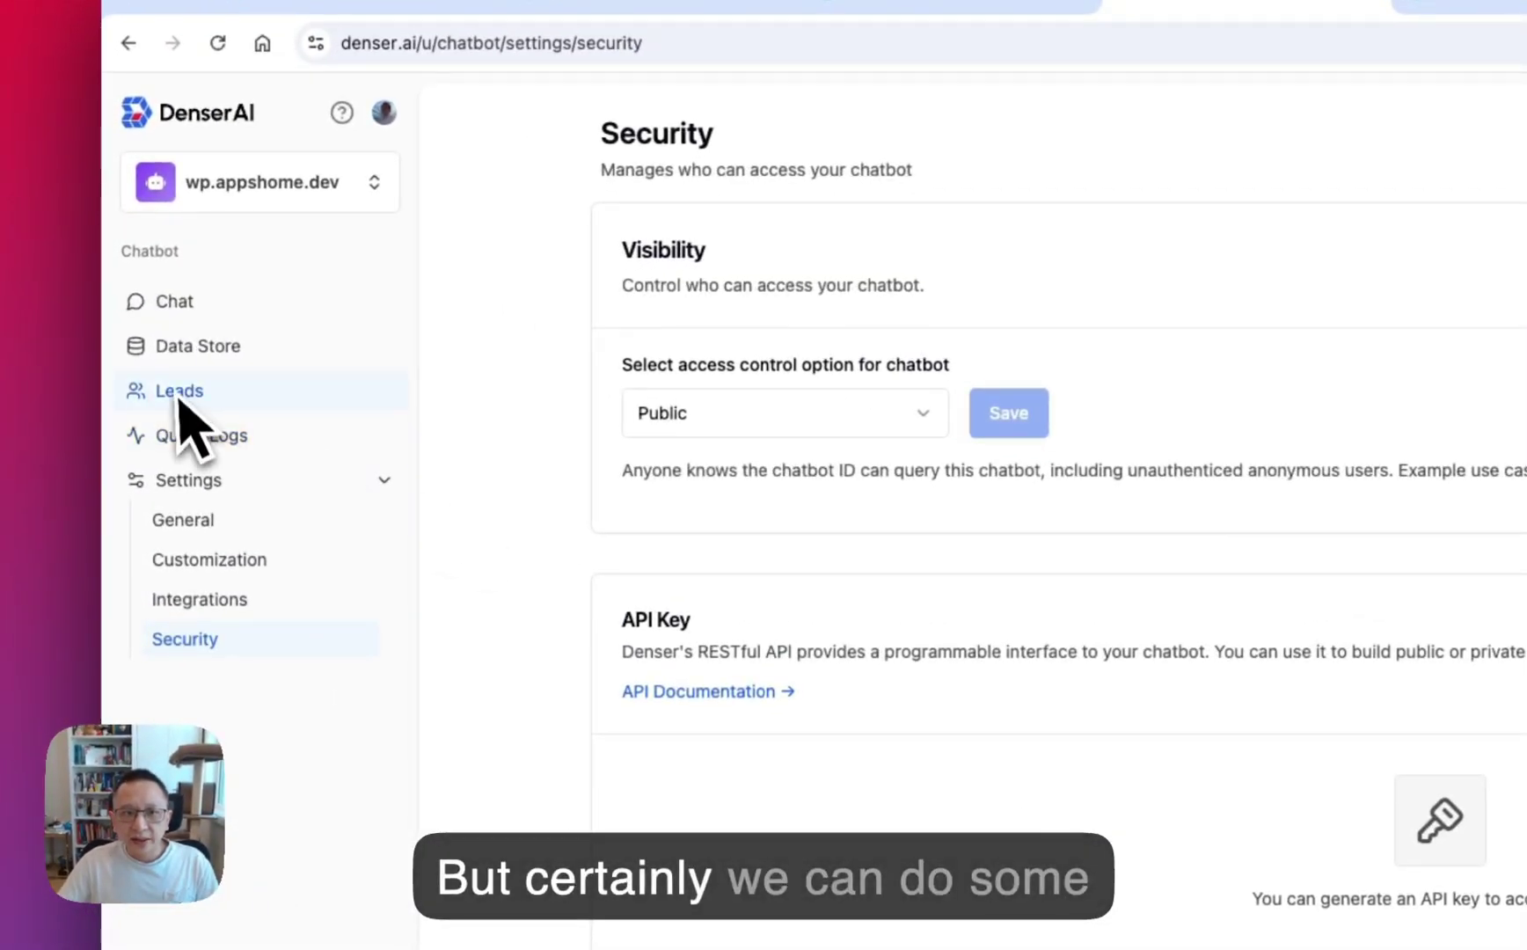
Upload denser_192.png from the Desktop as the chatbot's icon.
click(220, 560)
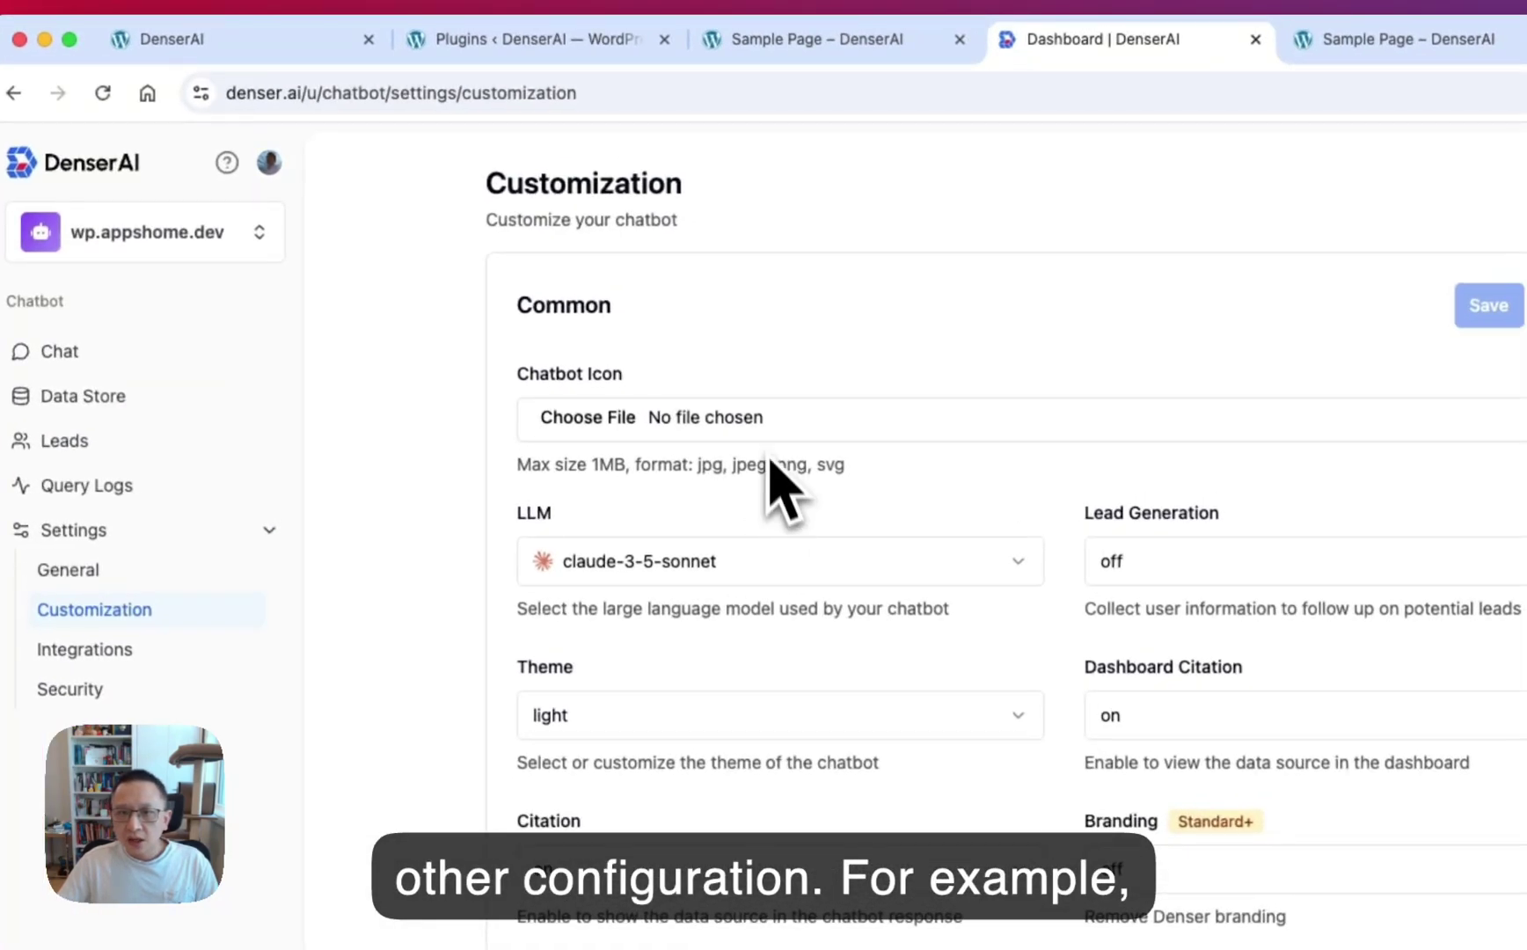
click(726, 435)
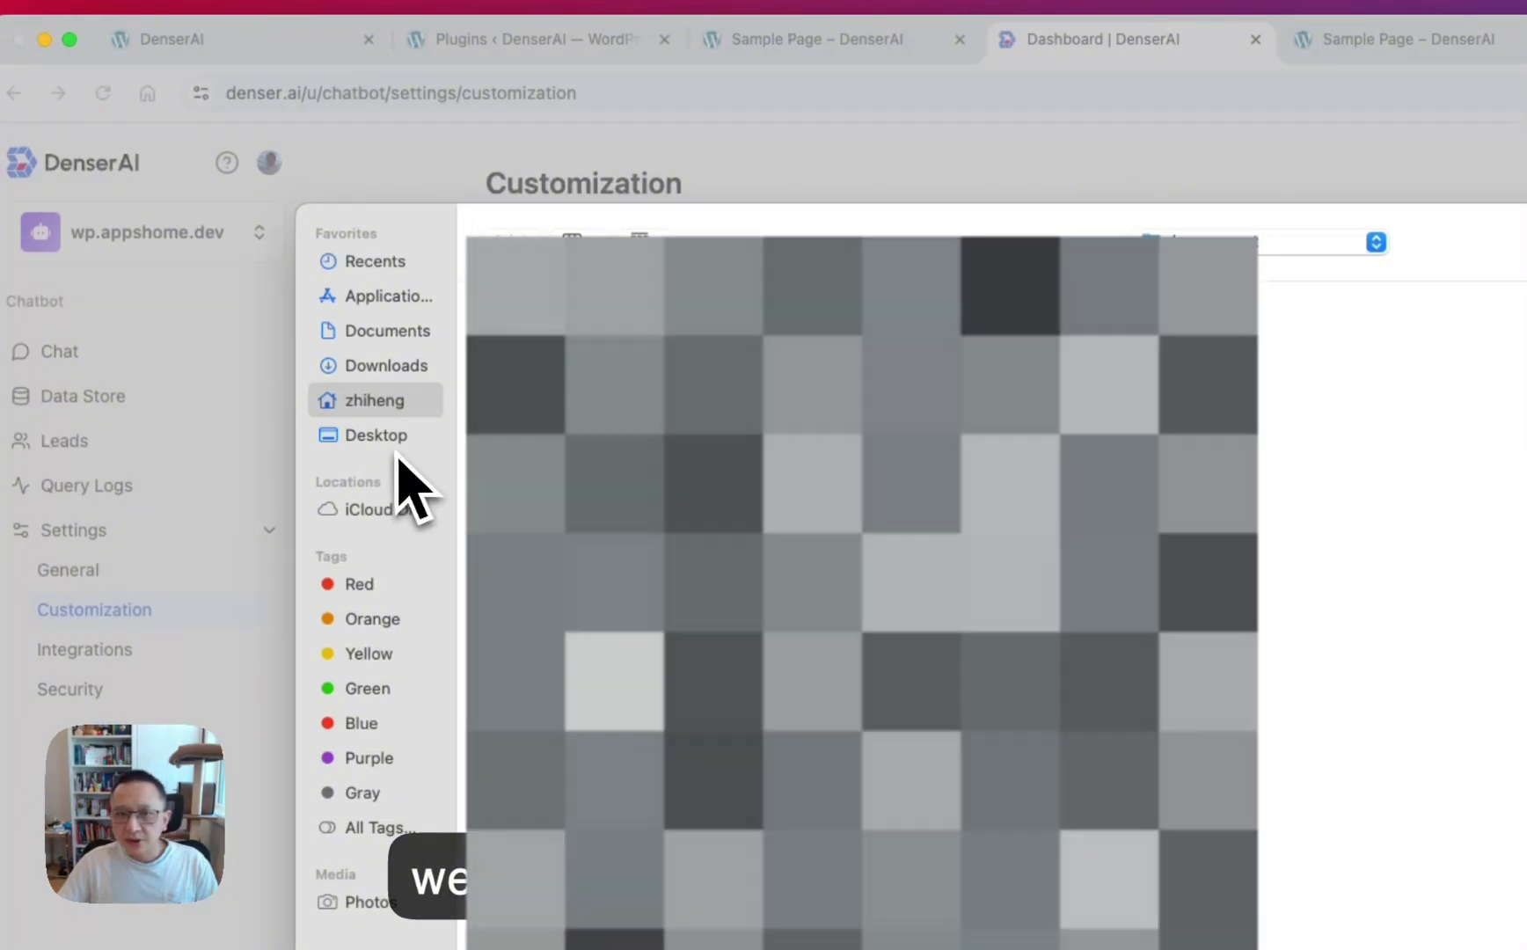
click(396, 440)
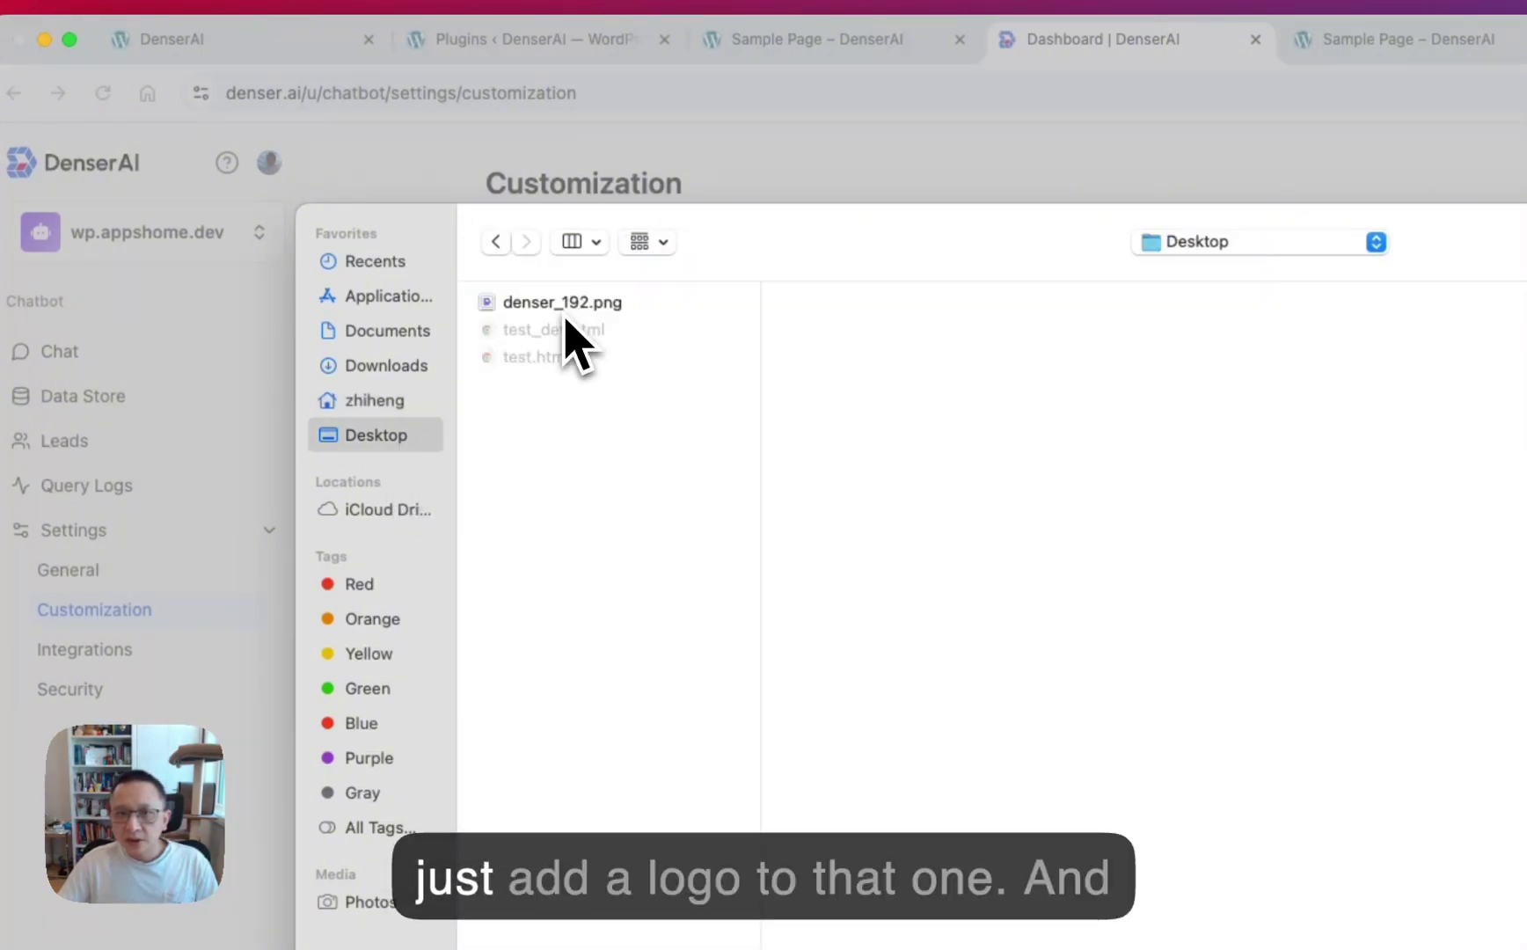
click(563, 308)
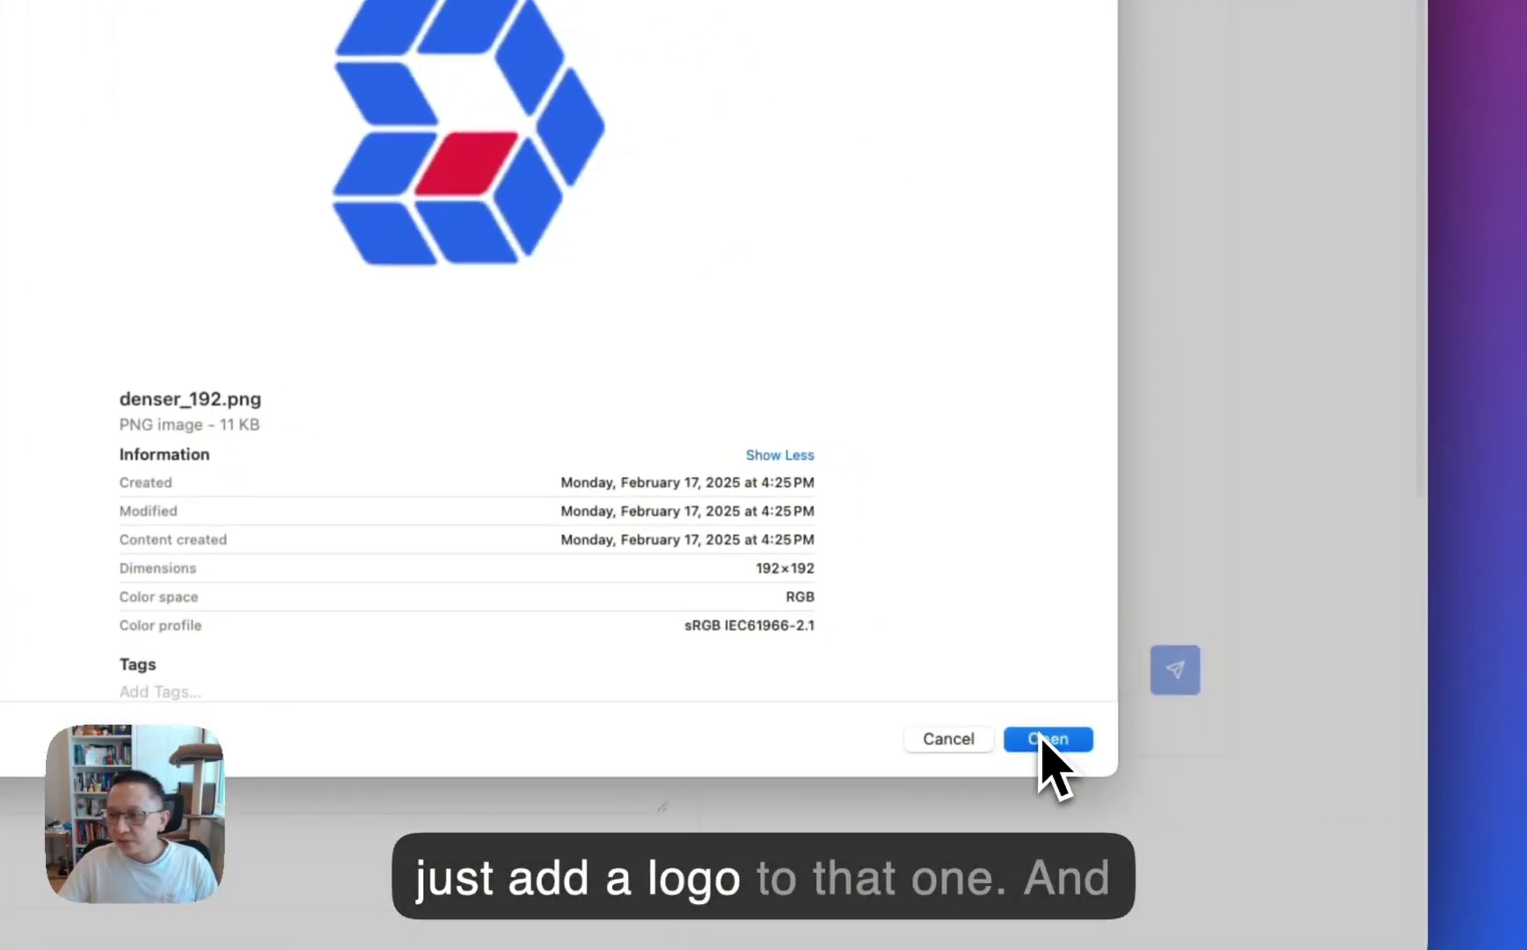
click(1047, 739)
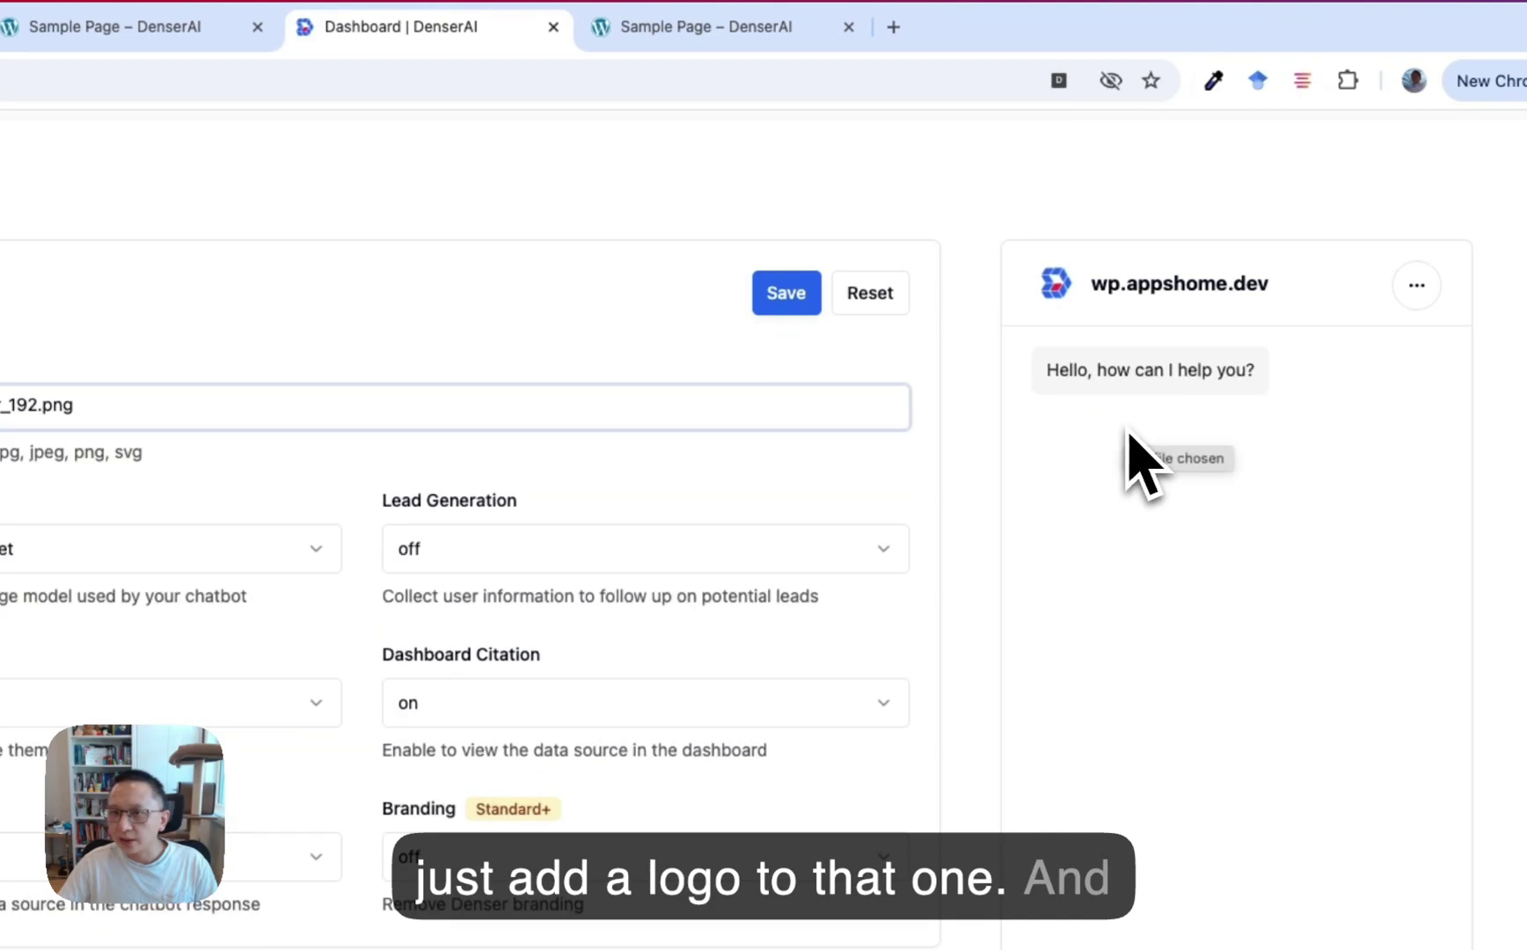
Switch the chatbot theme to dark and save the customization.
click(291, 707)
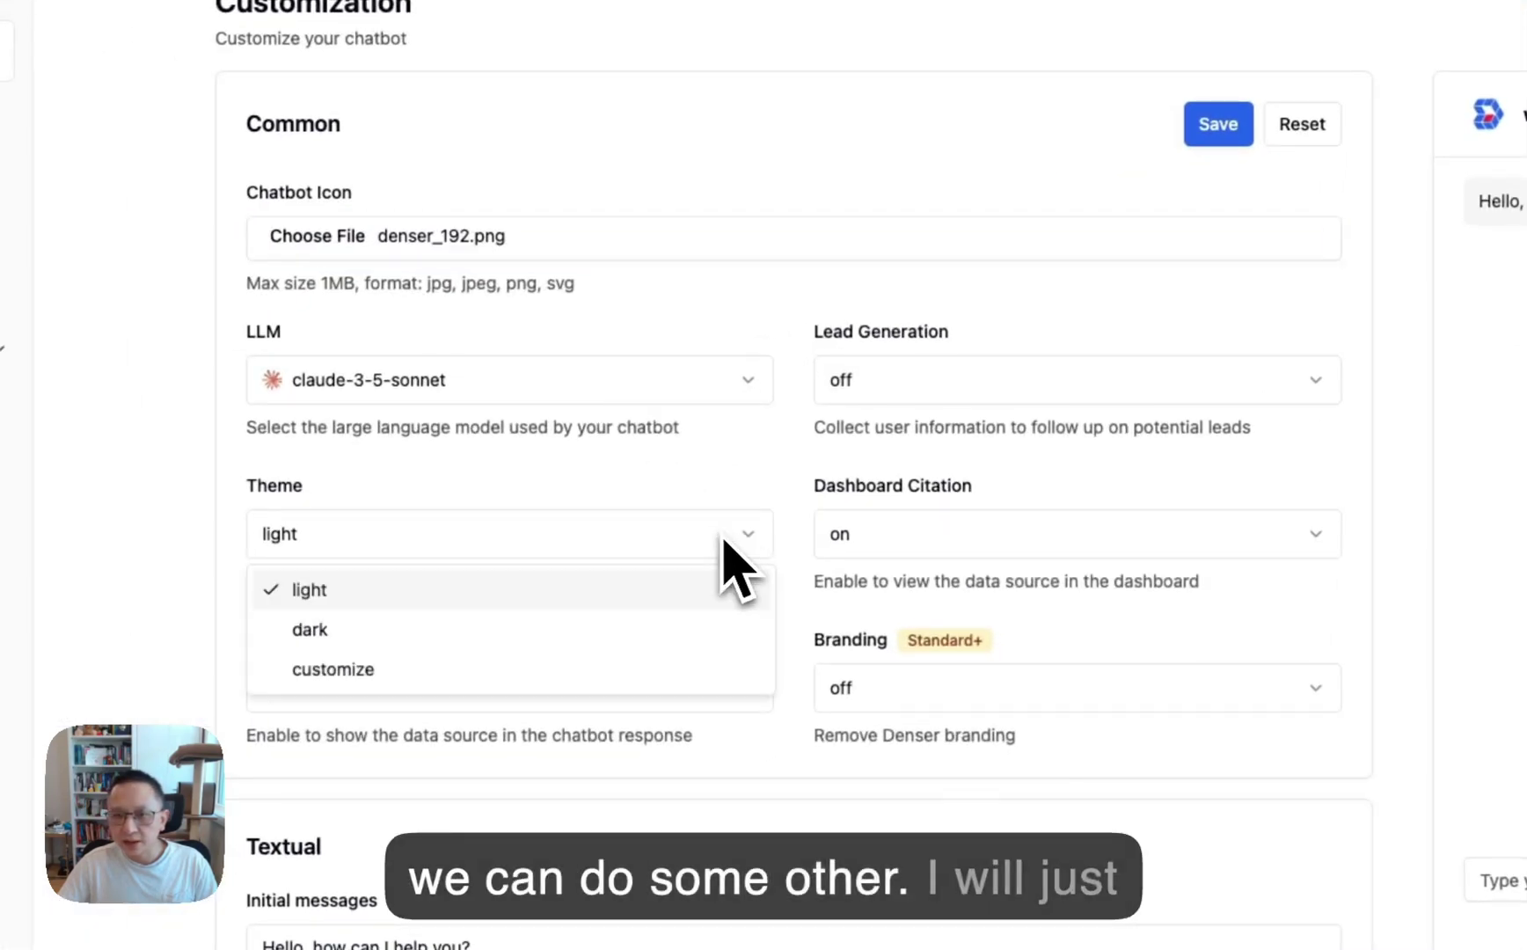
click(429, 631)
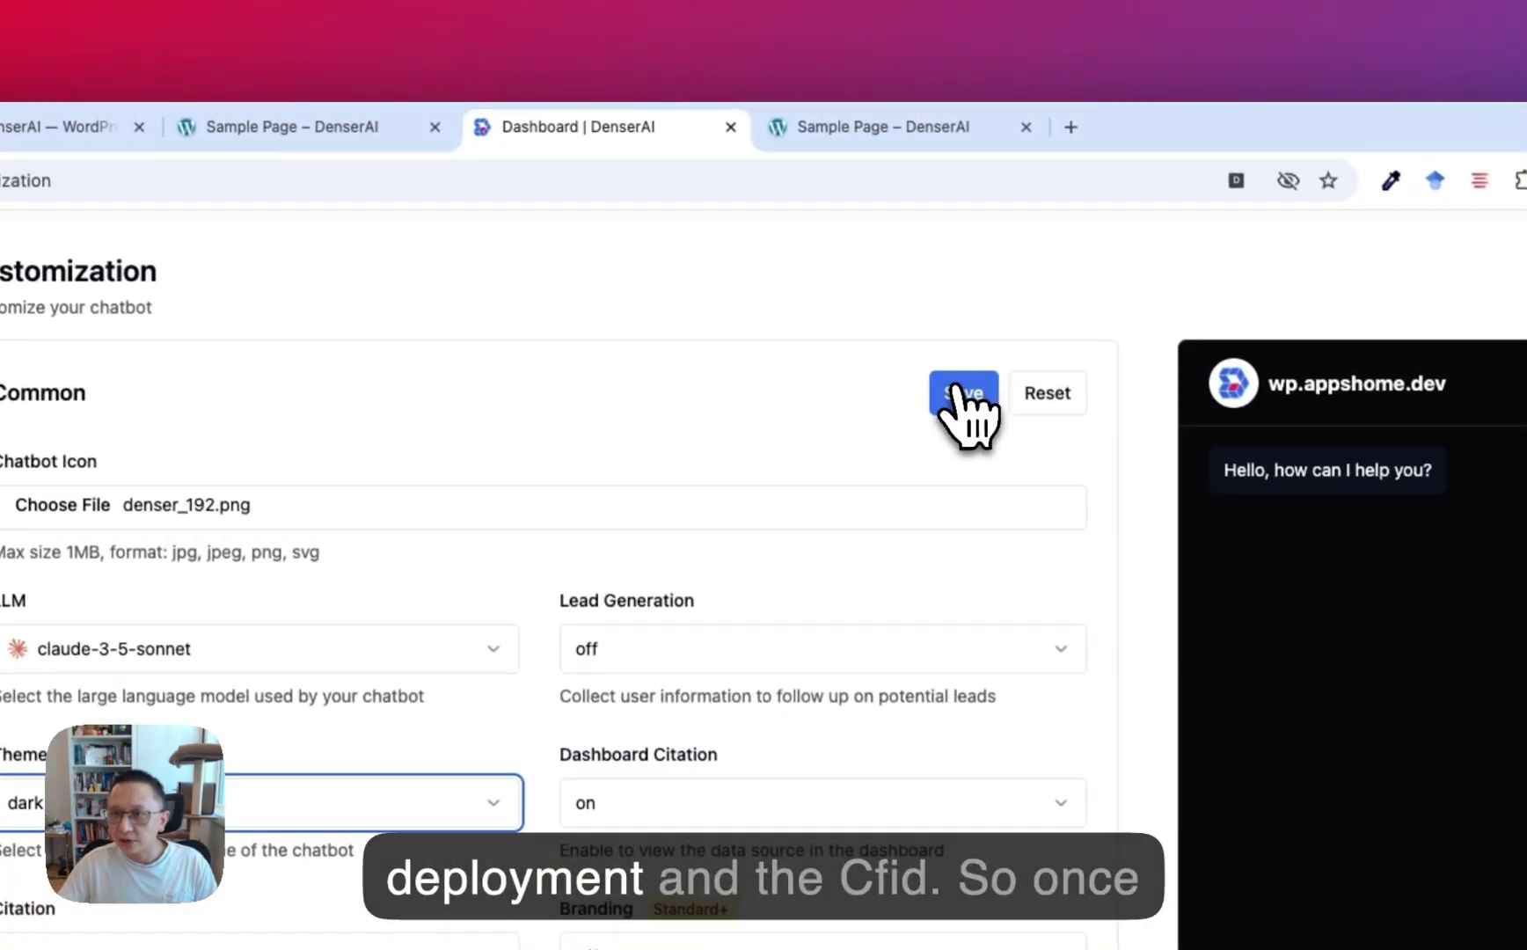
click(963, 395)
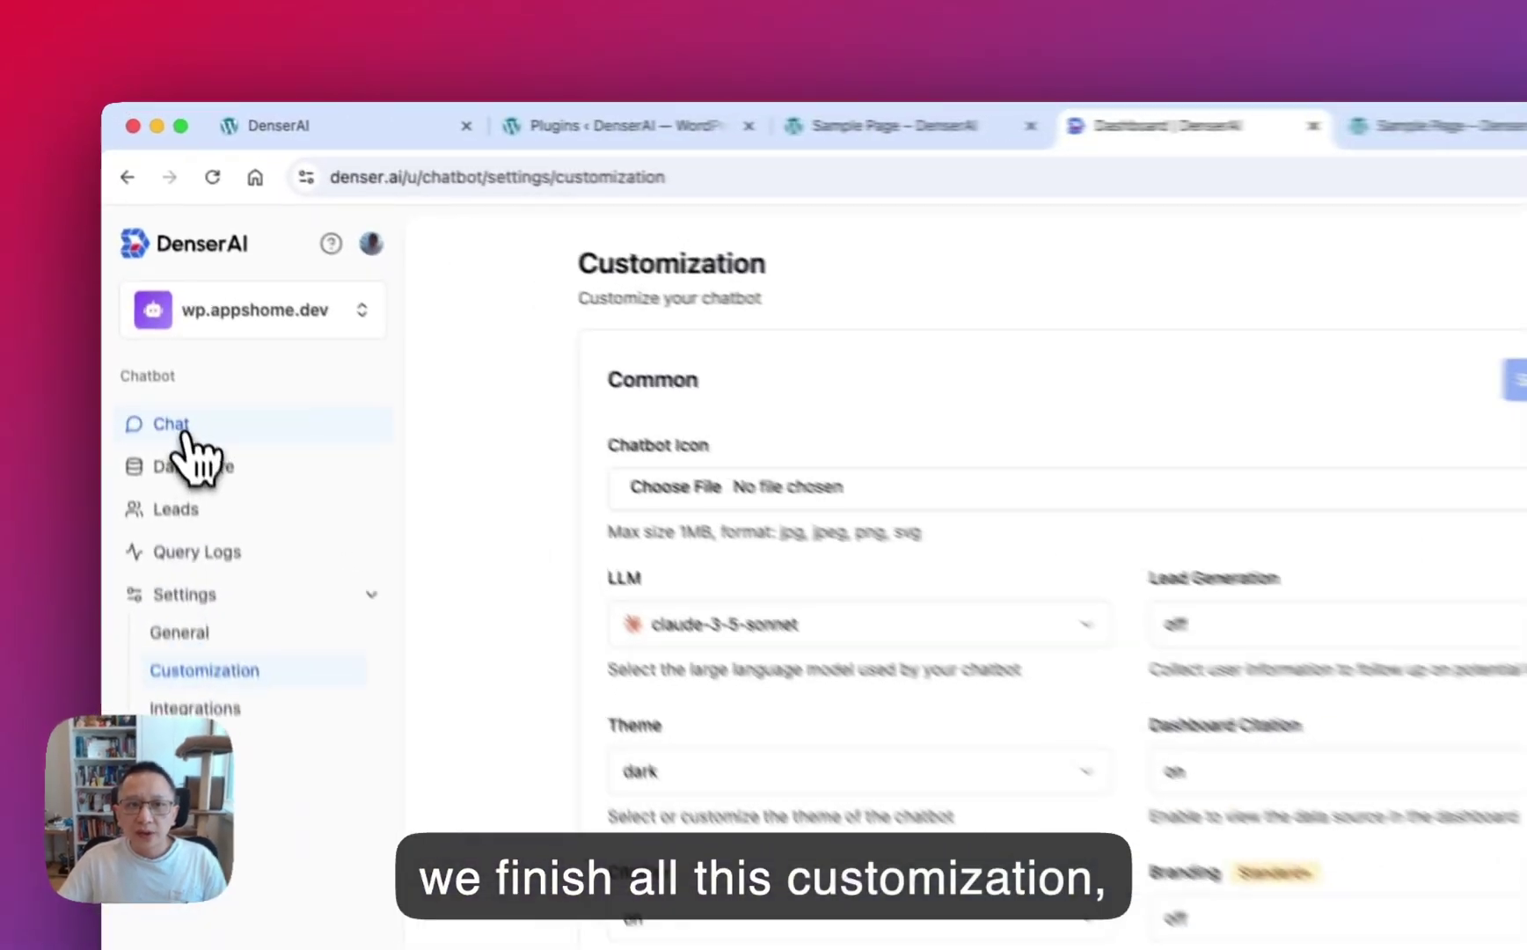
click(141, 289)
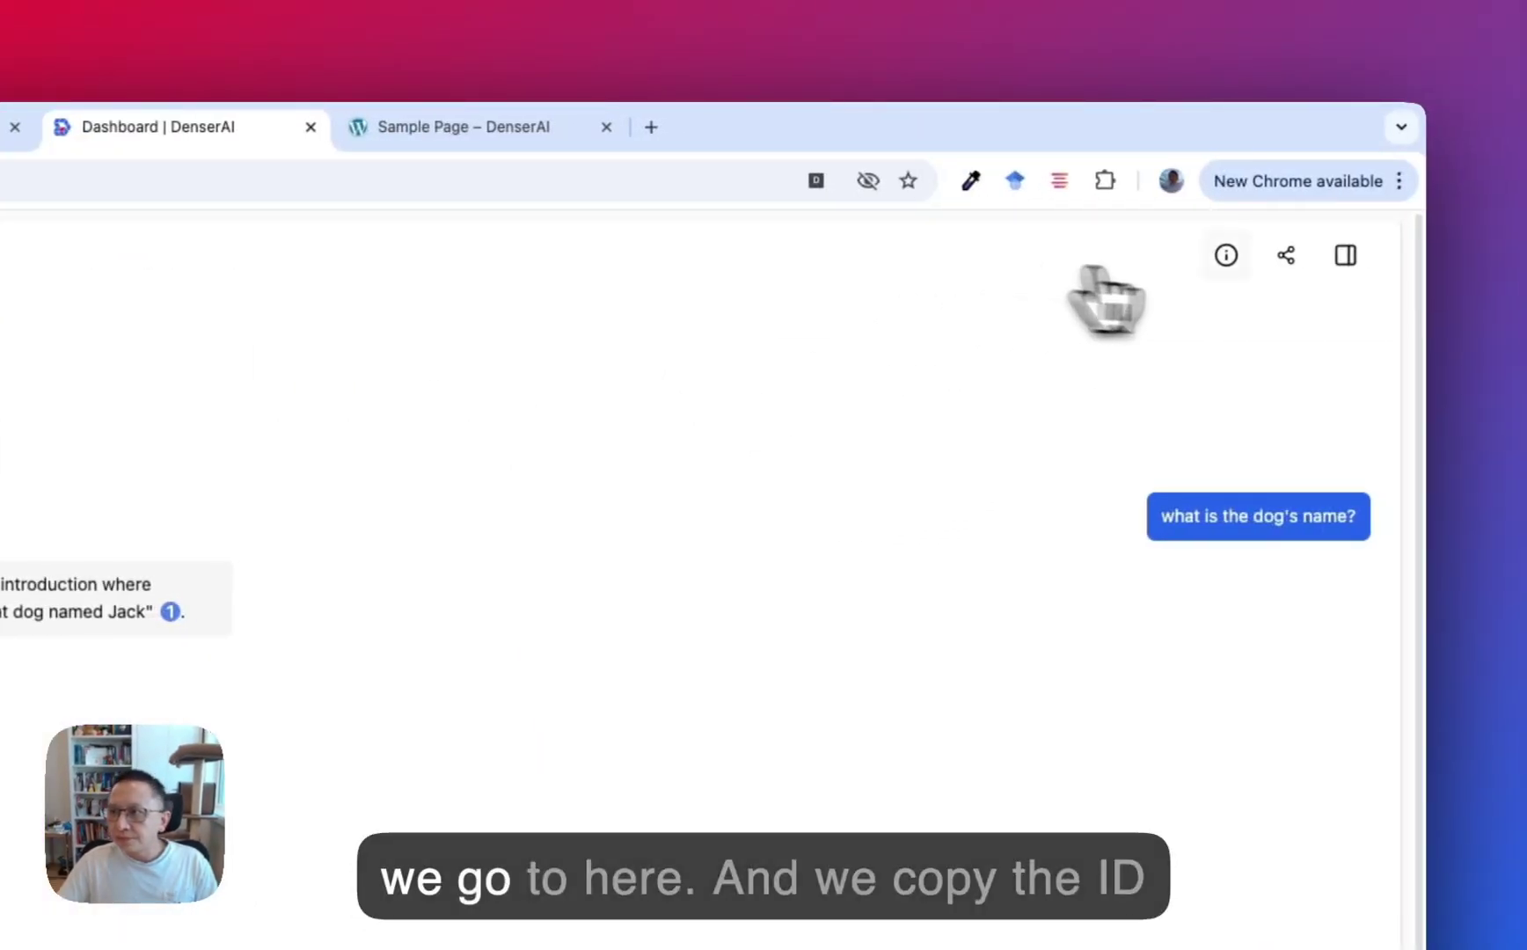
Copy the chatbot ID from its info panel and return to the WordPress Plugins list.
click(1383, 255)
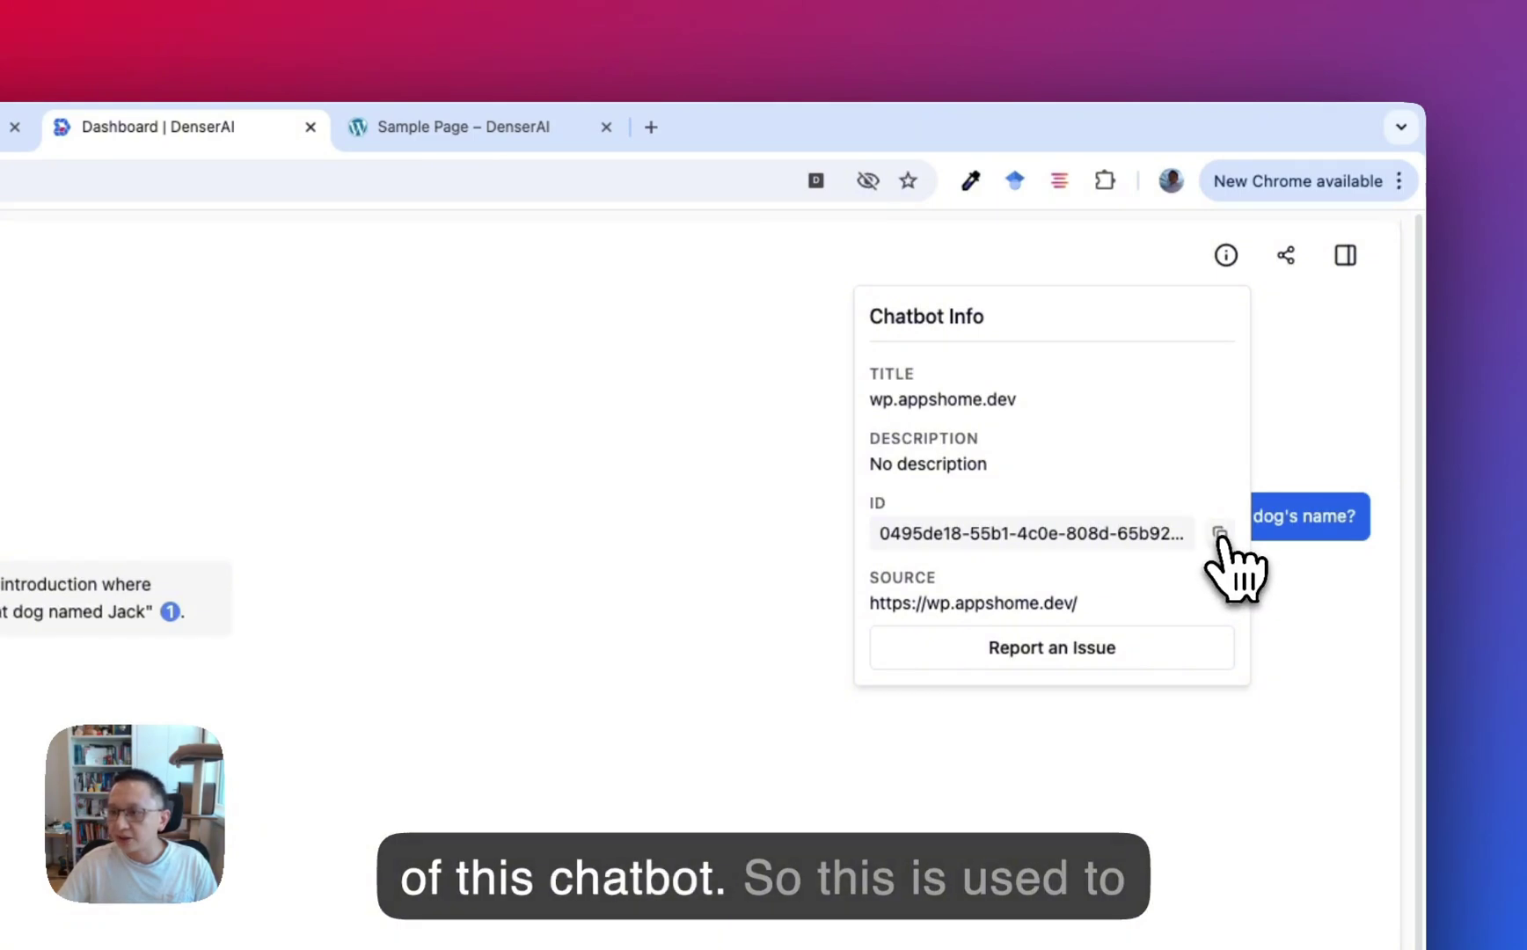
click(1130, 538)
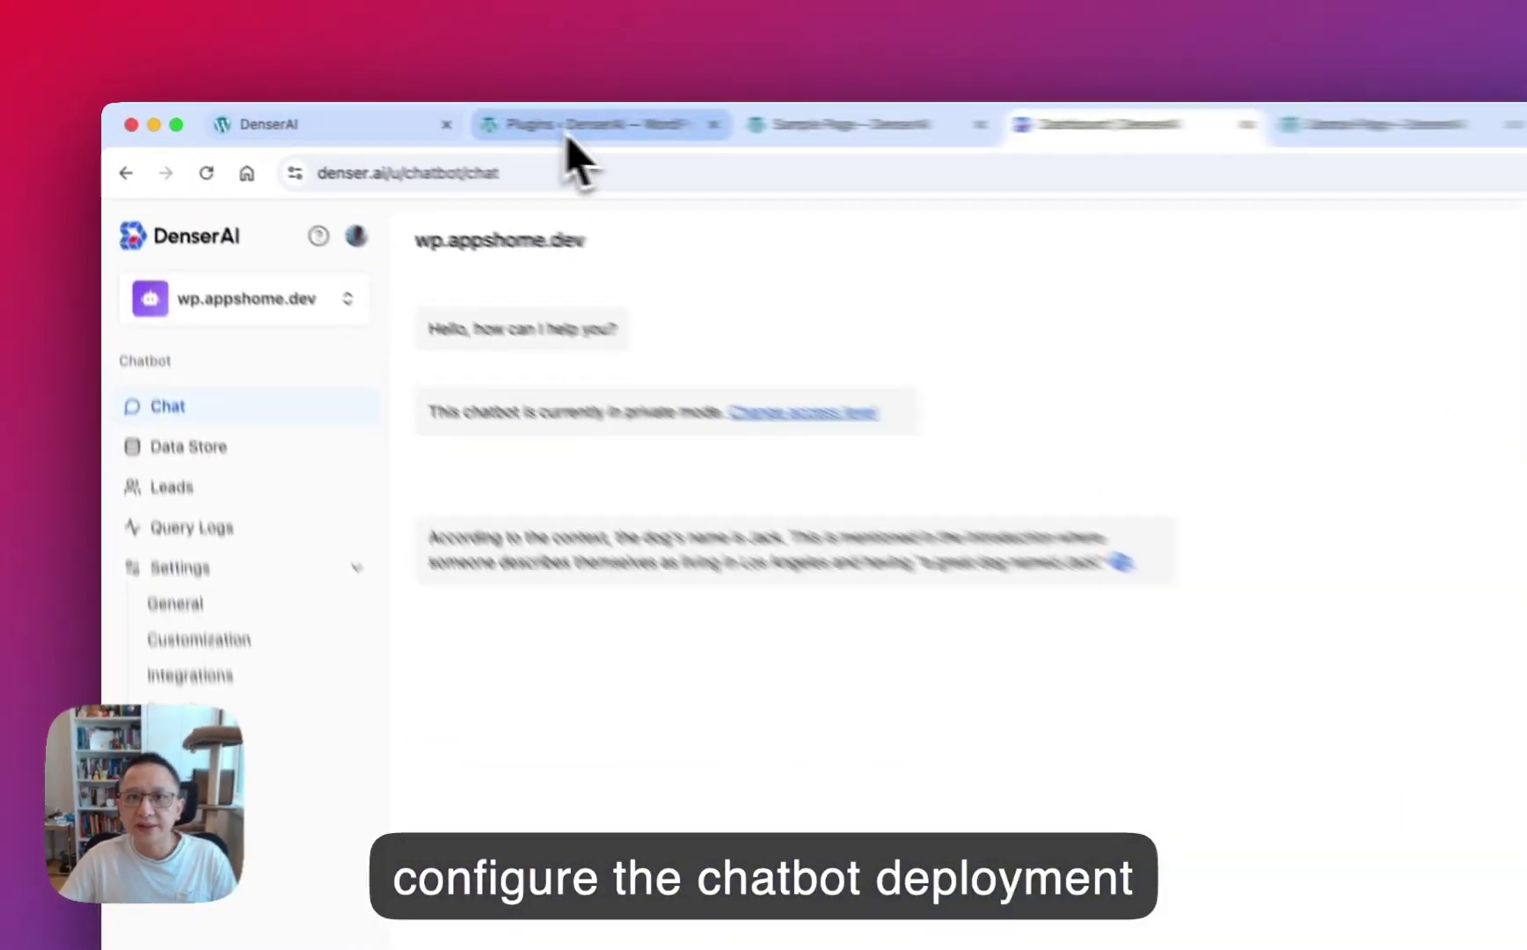
click(389, 121)
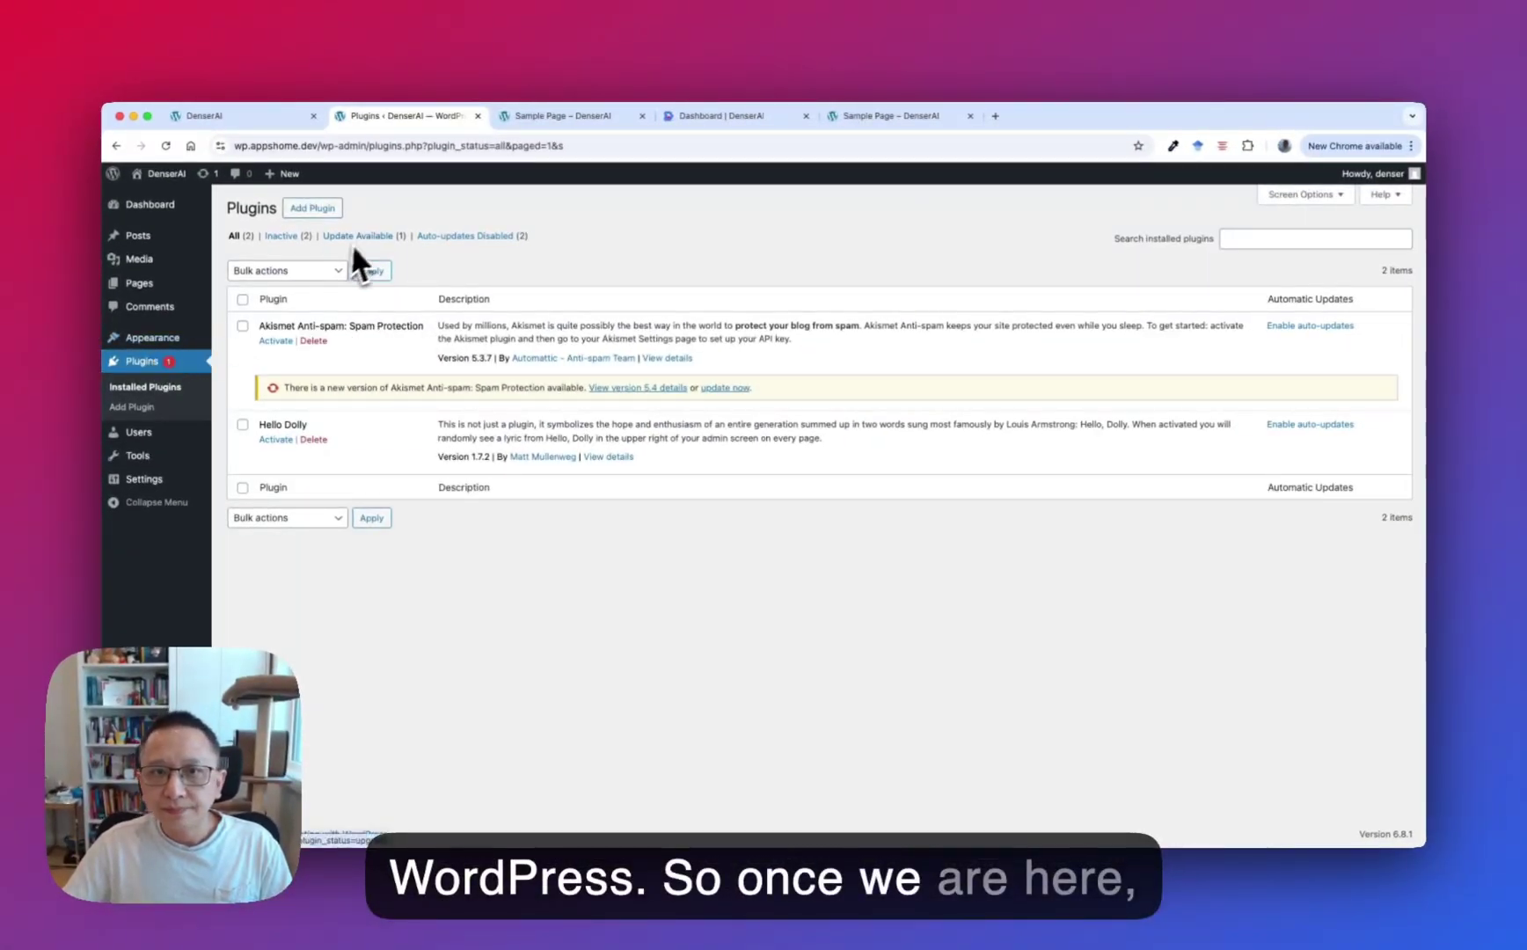
Find 'denser' in the plugin directory, then install and activate the Denser AI plugin.
click(311, 210)
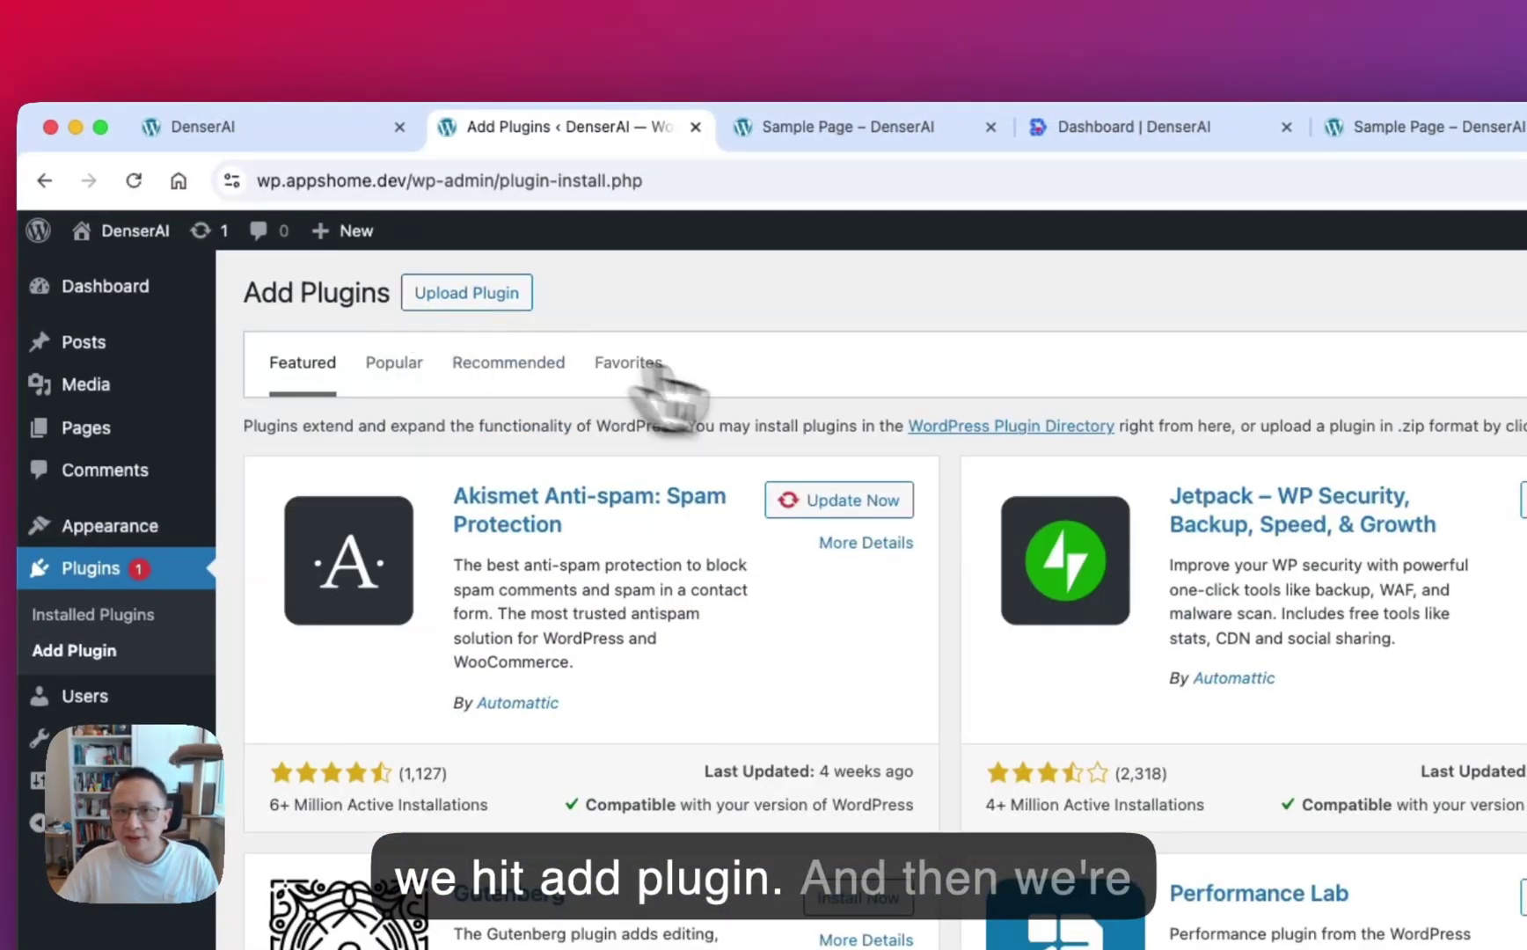
click(1101, 369)
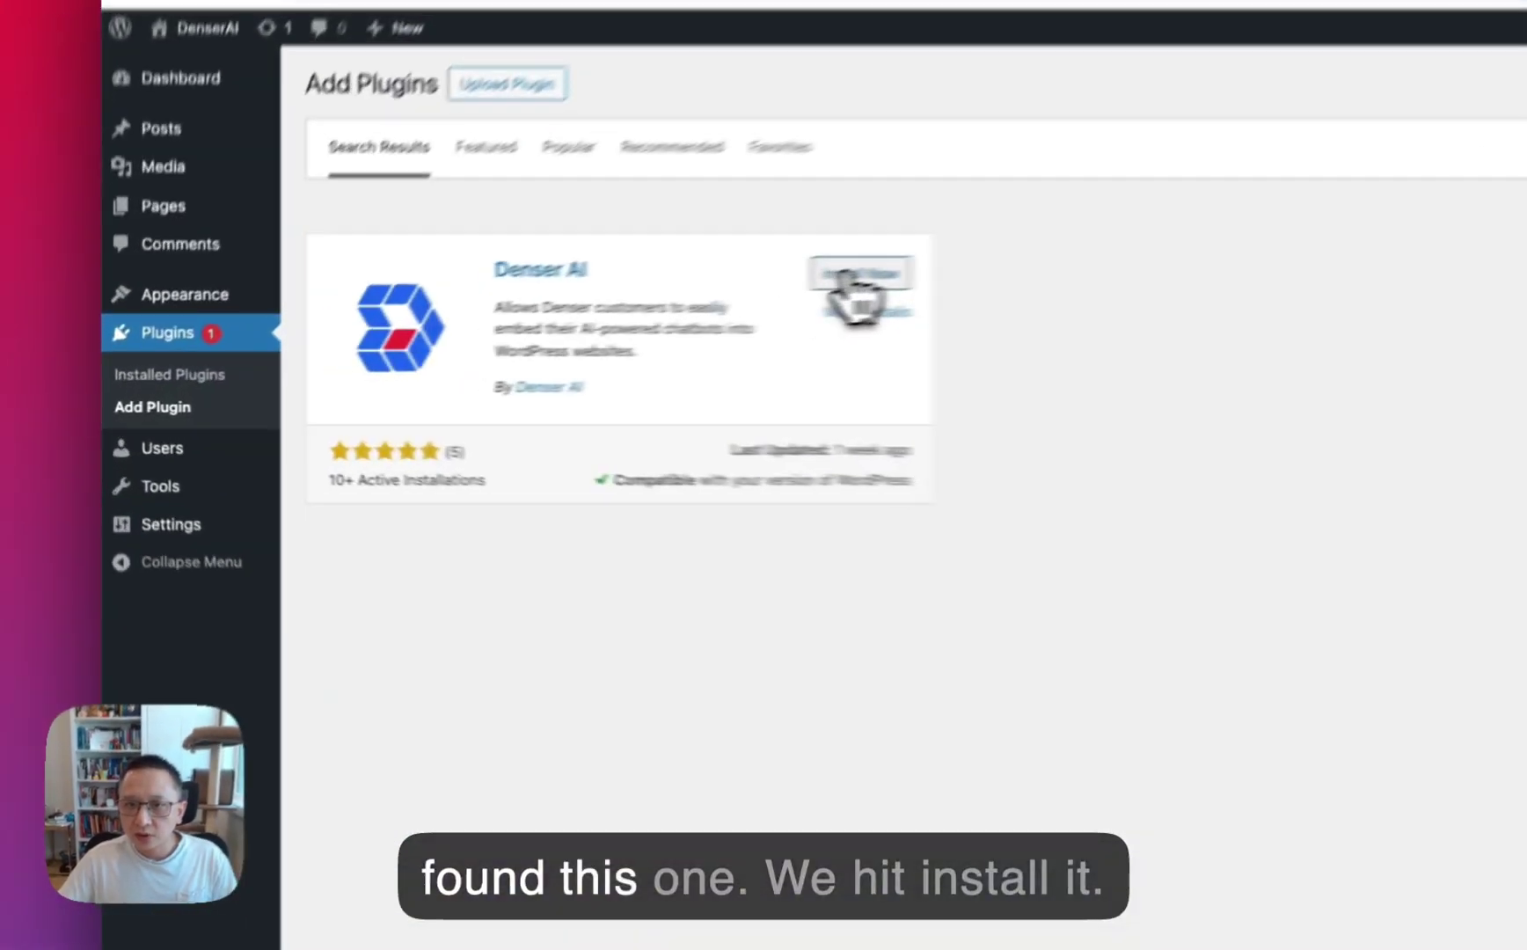
click(554, 327)
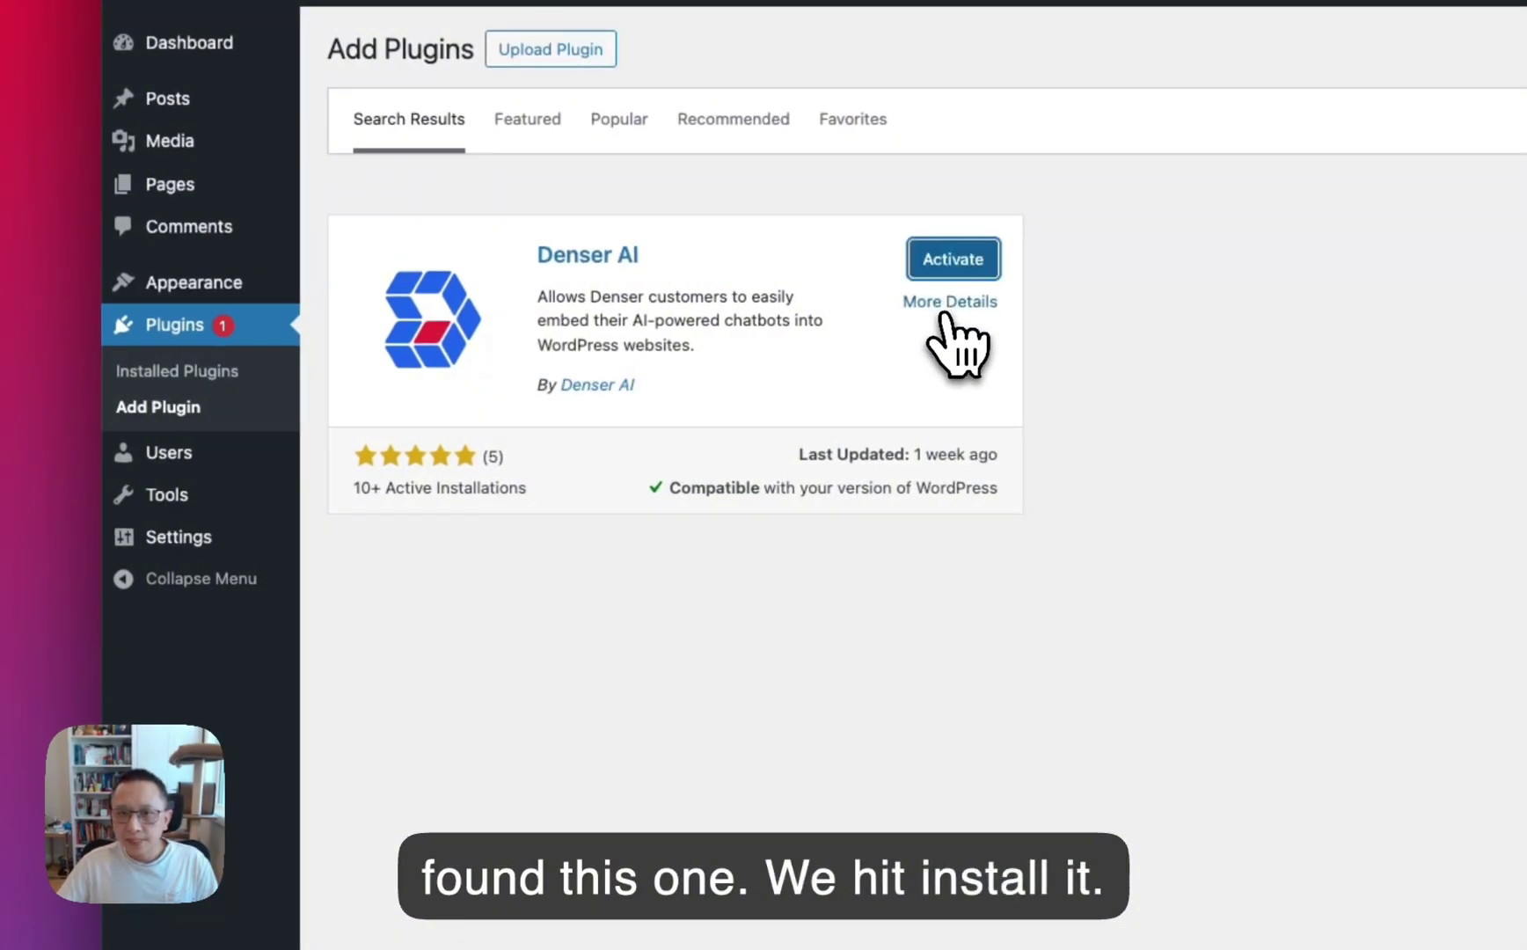
click(950, 263)
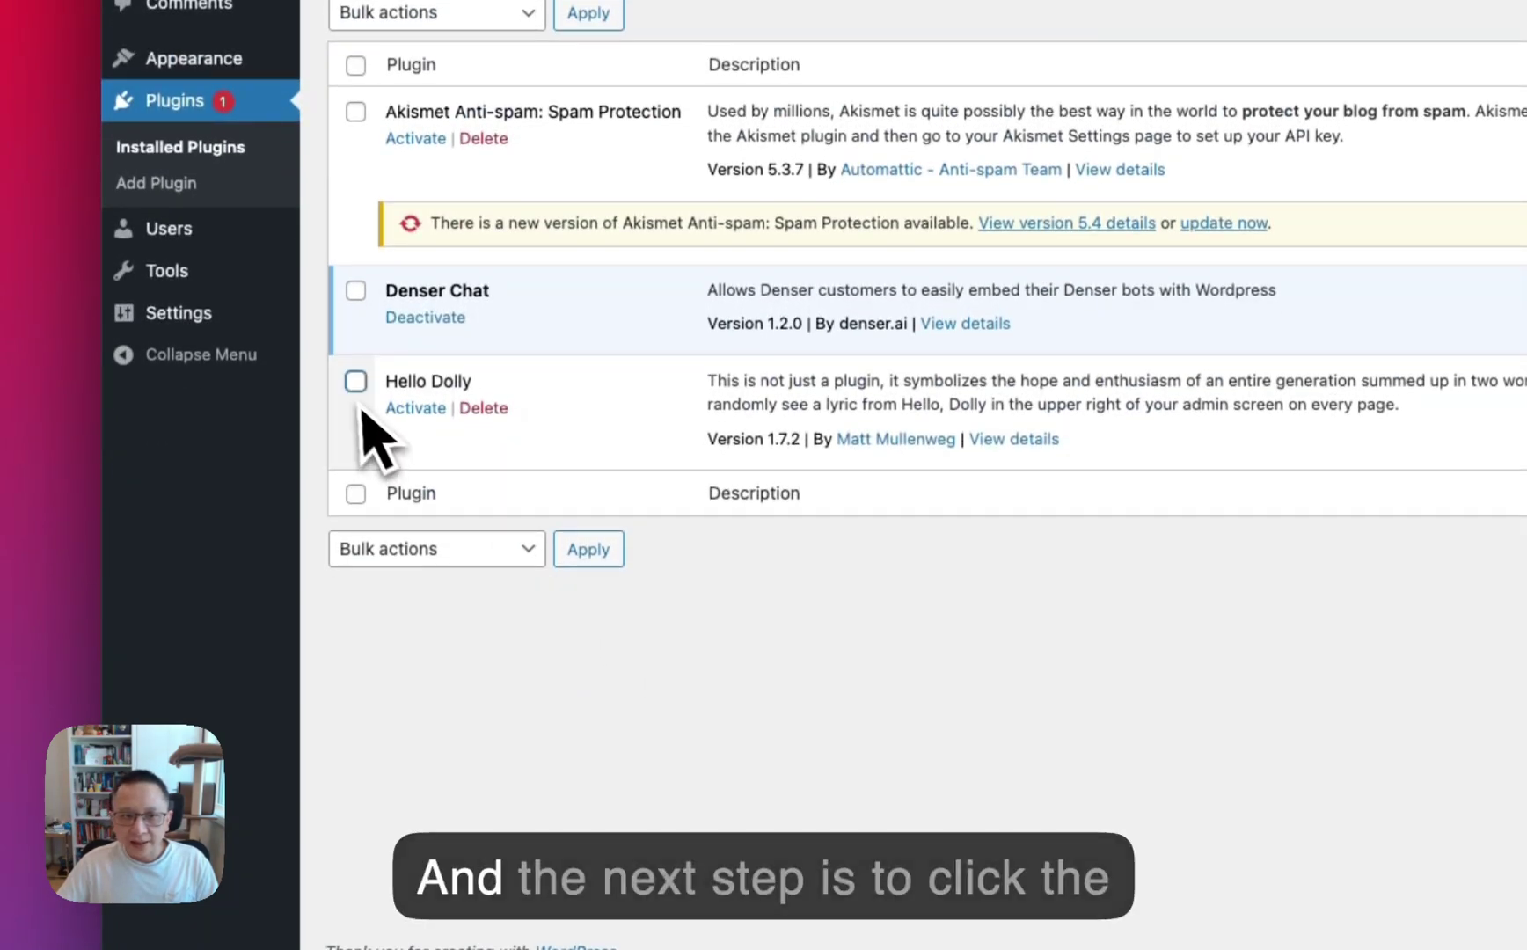
mouse_move(220, 338)
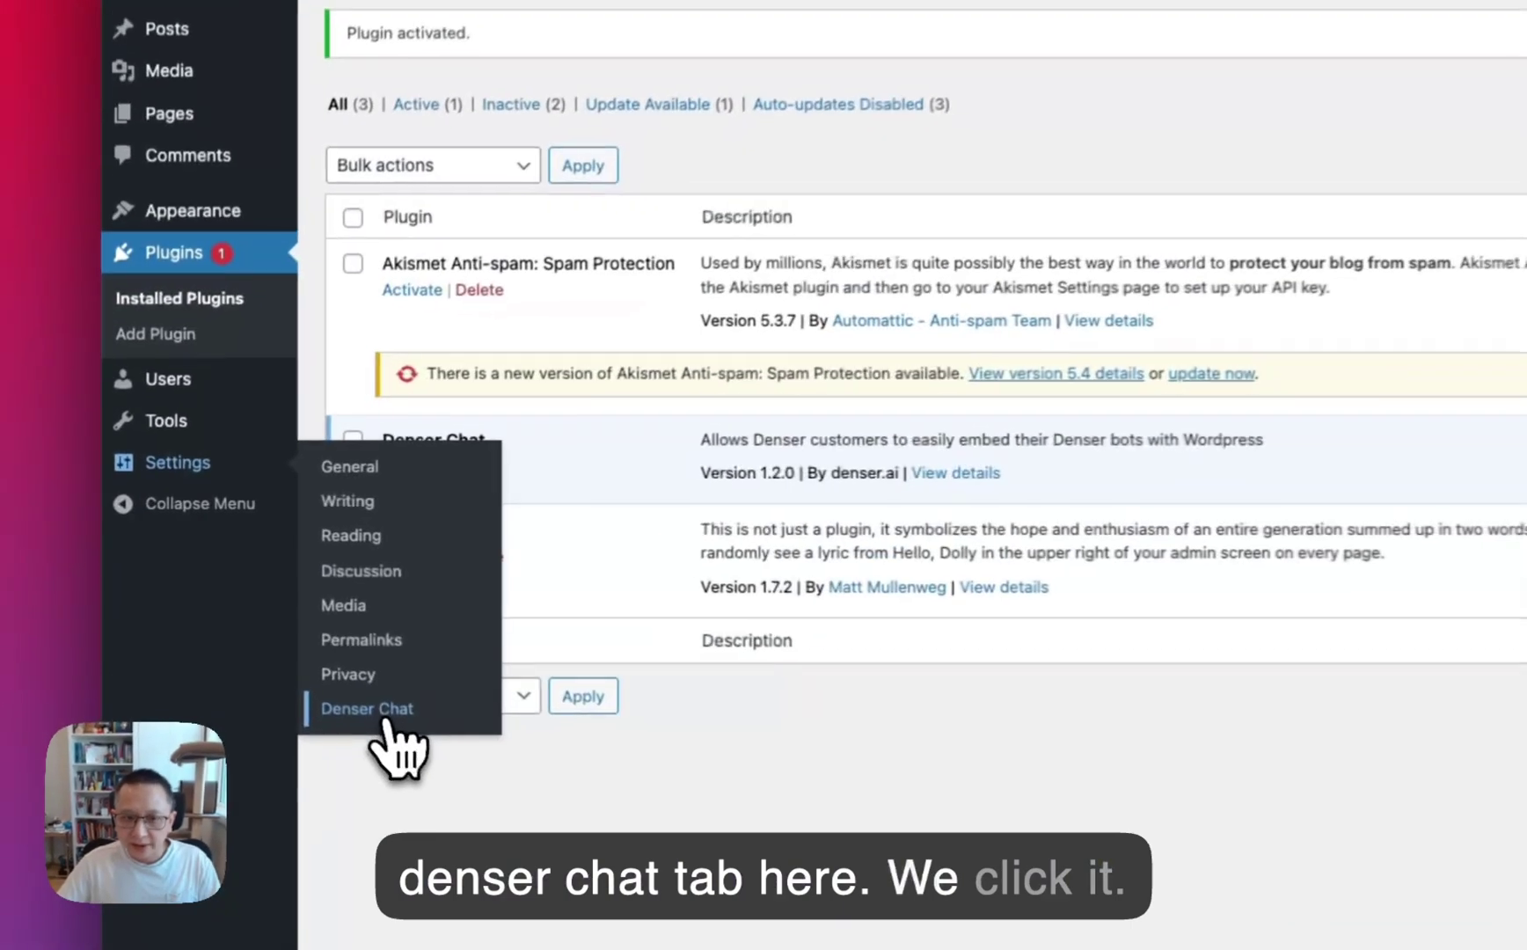
Paste the copied chatbot ID into the Denser Chat settings' Chatbot ID field.
click(255, 618)
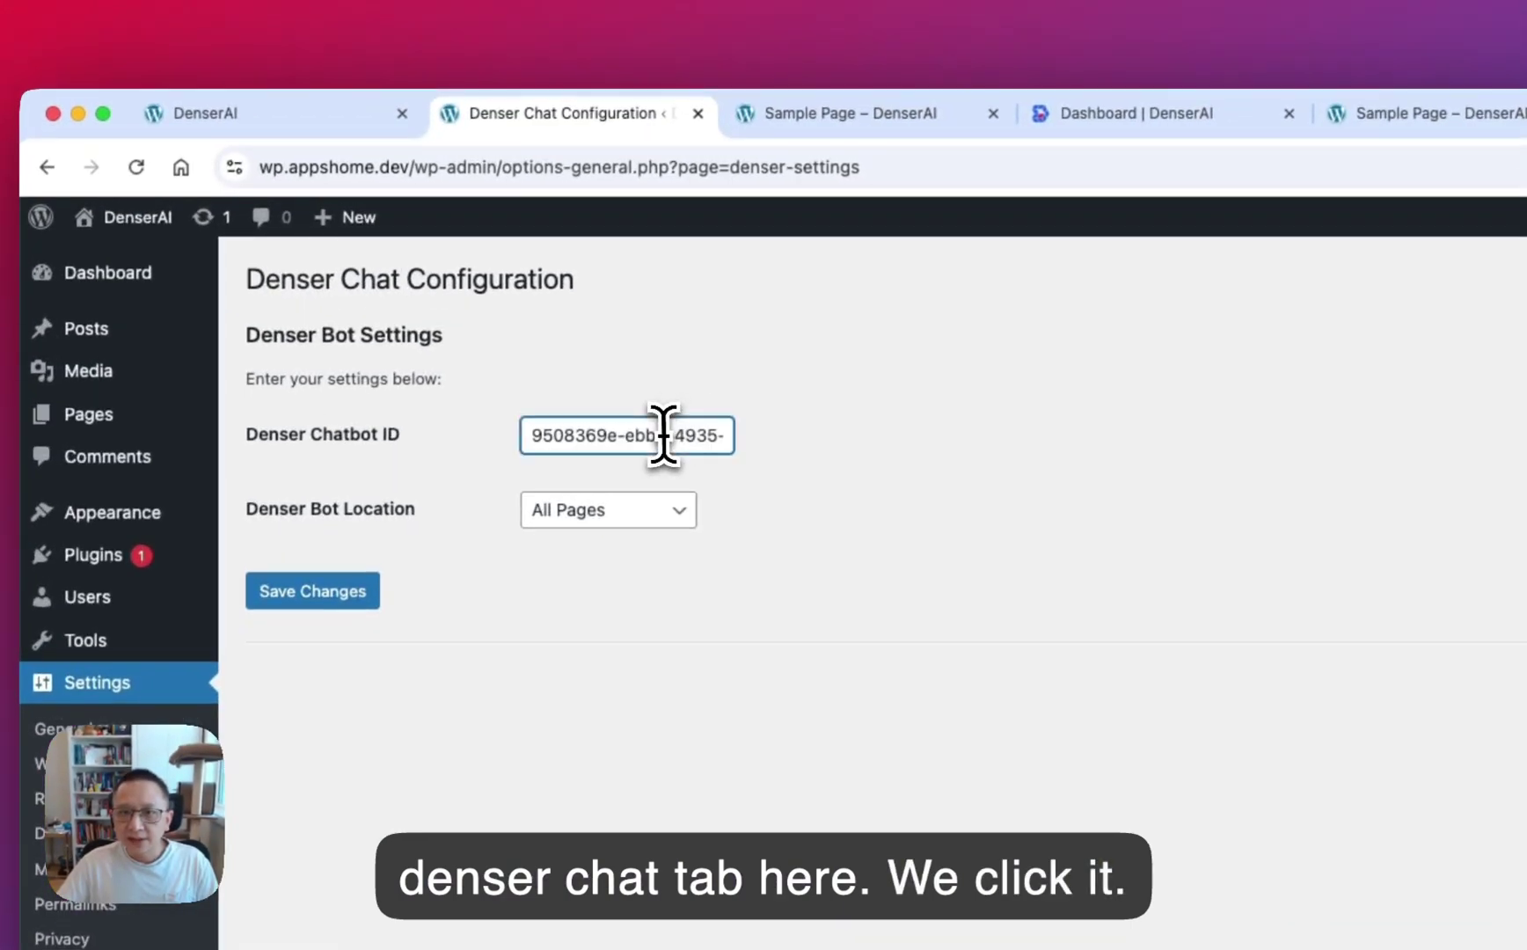
triple_click(596, 434)
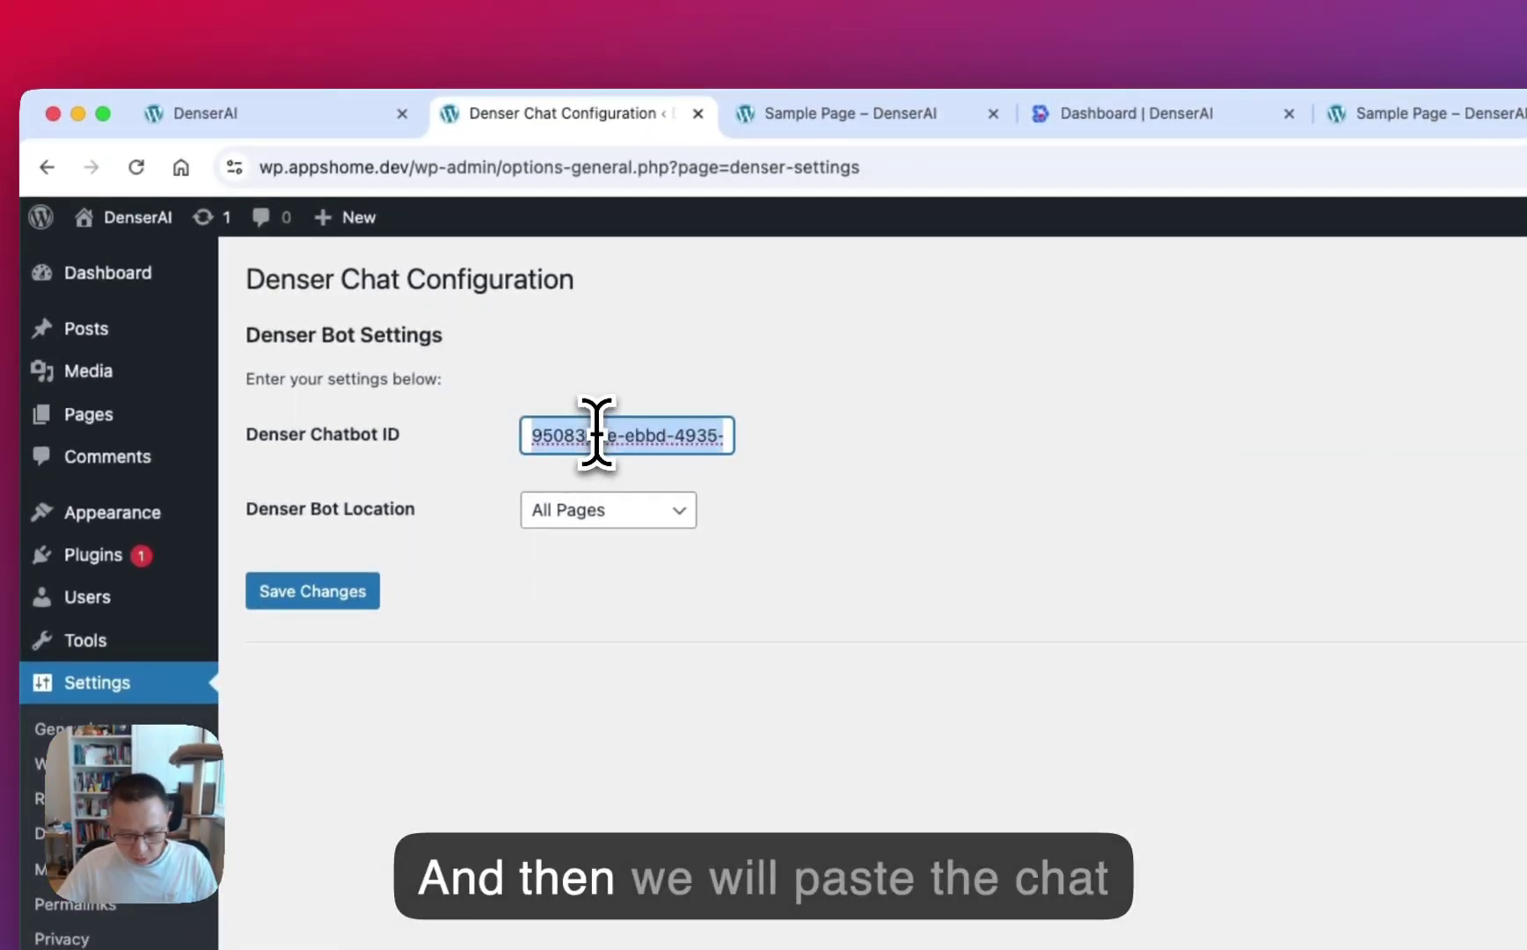
key(super+v)
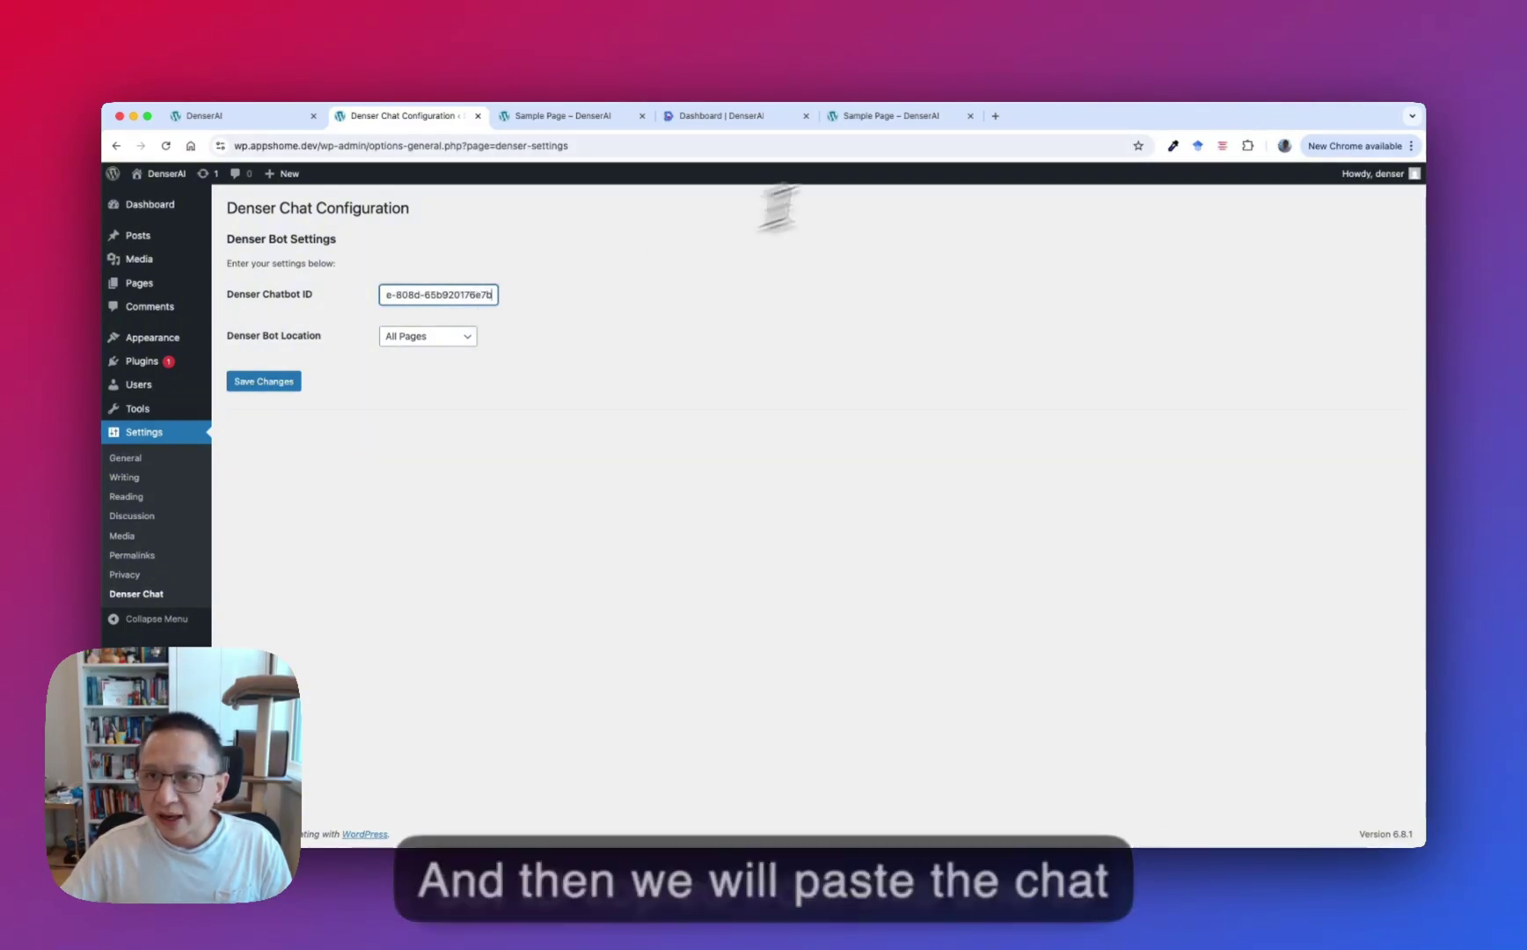
click(760, 118)
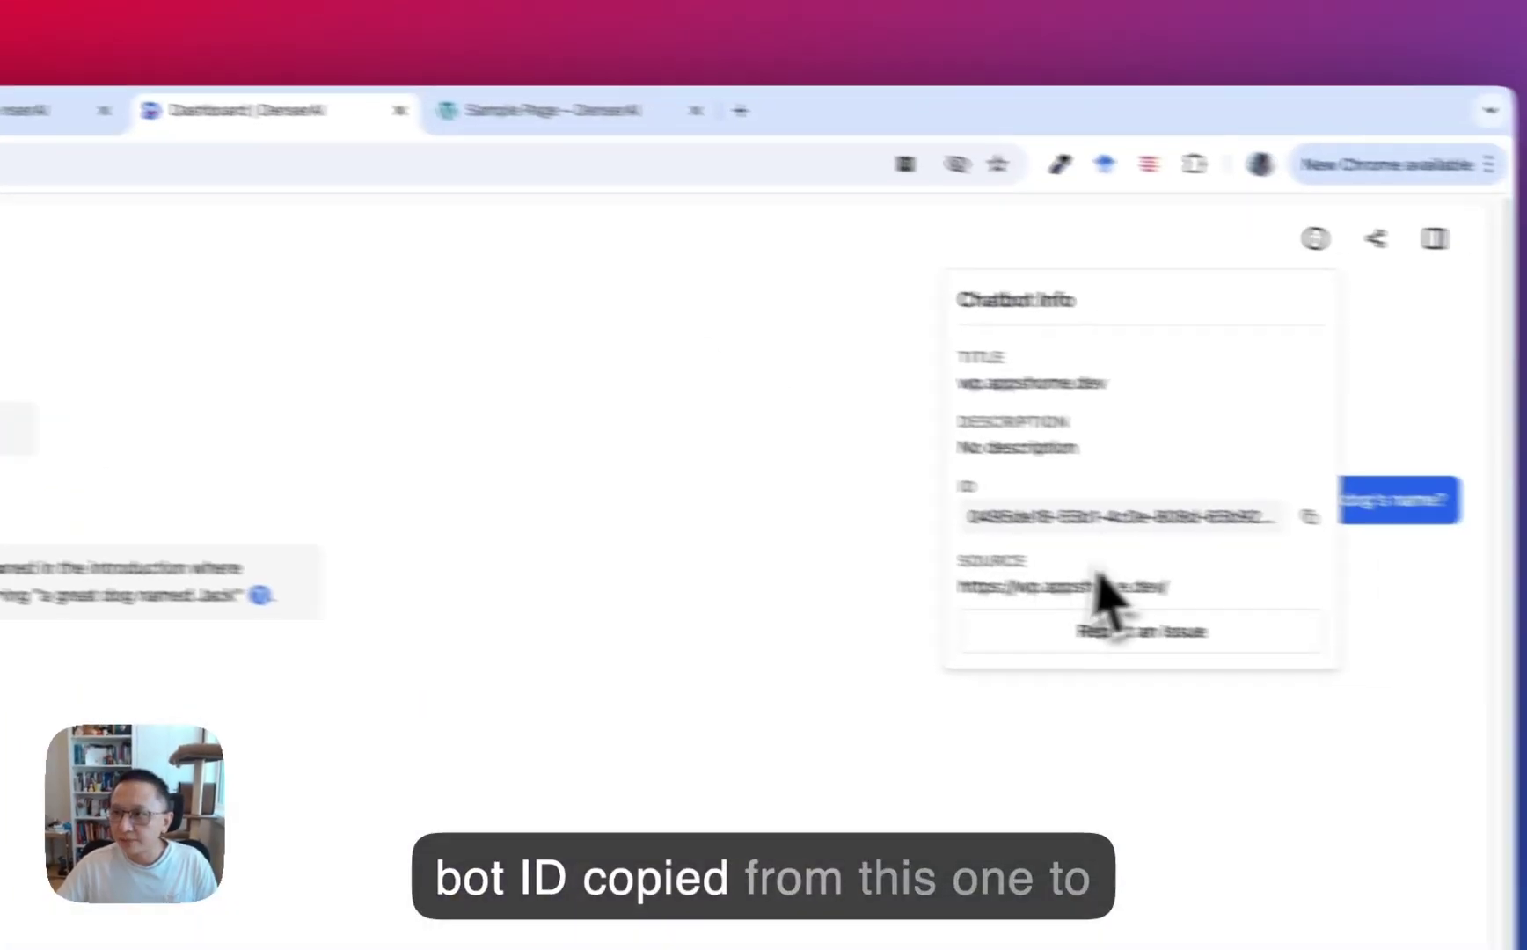
click(334, 132)
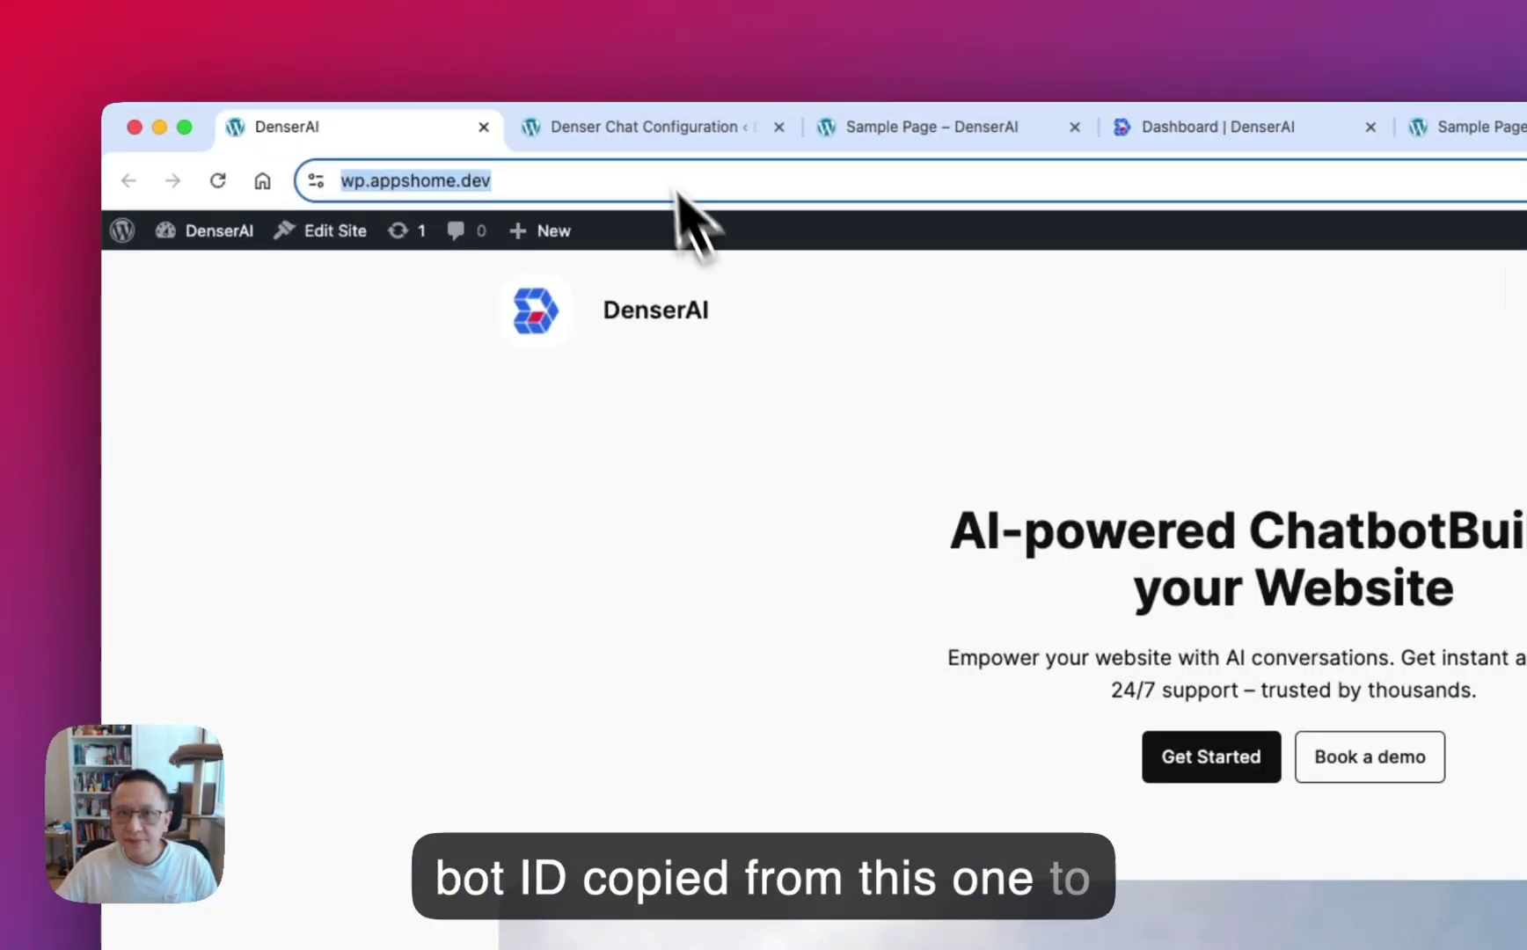
click(651, 130)
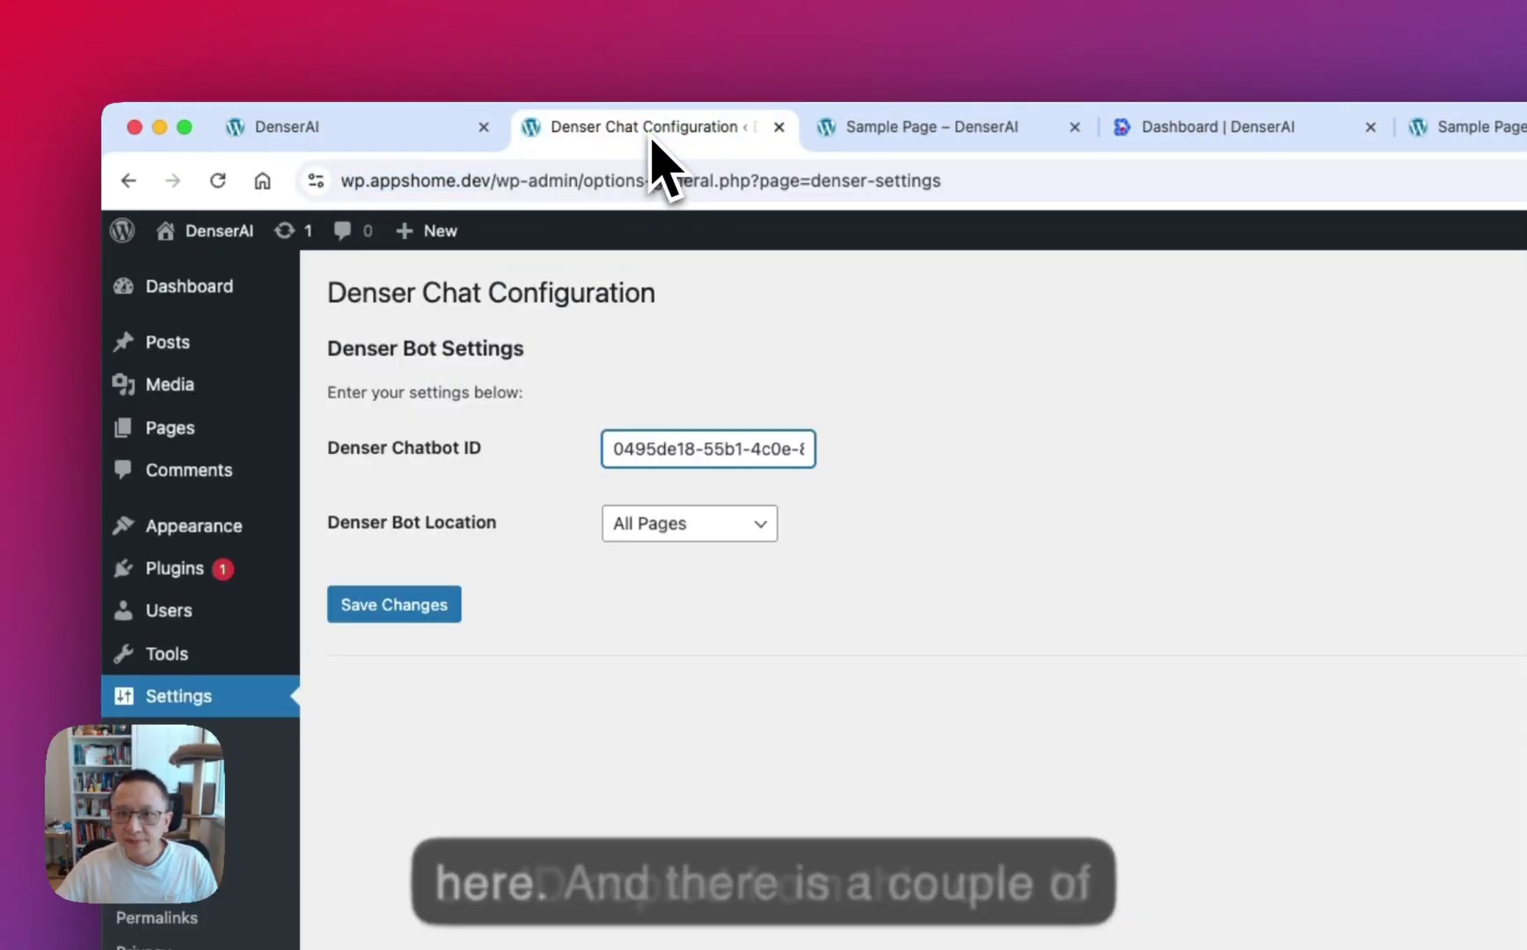
Keep the bot's location on All Pages and save the Denser Chat settings.
click(728, 532)
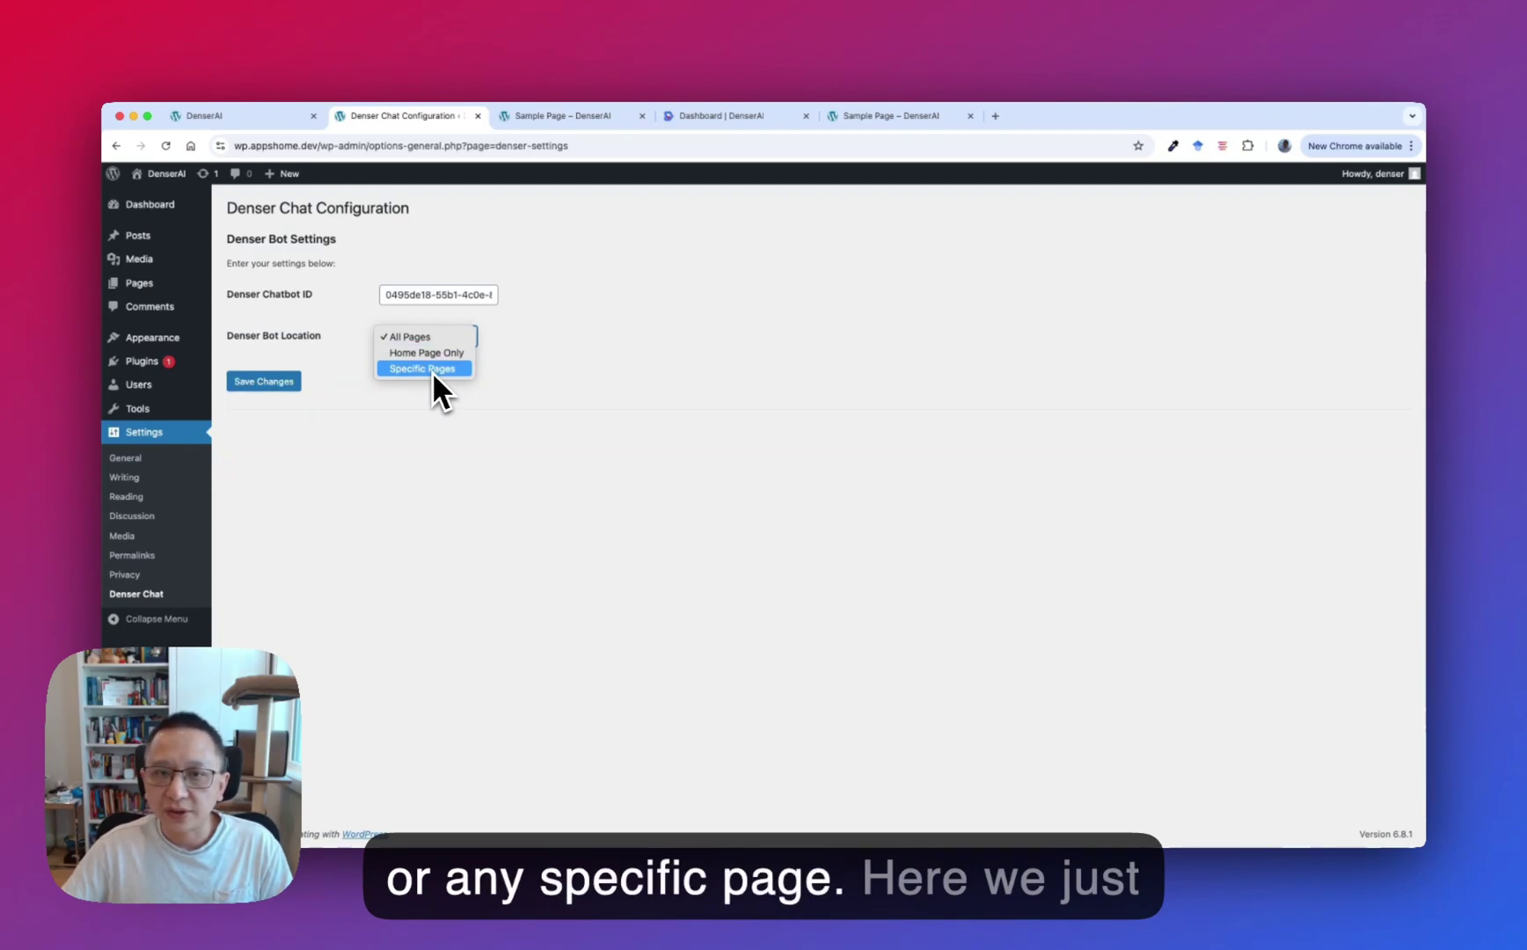
click(428, 343)
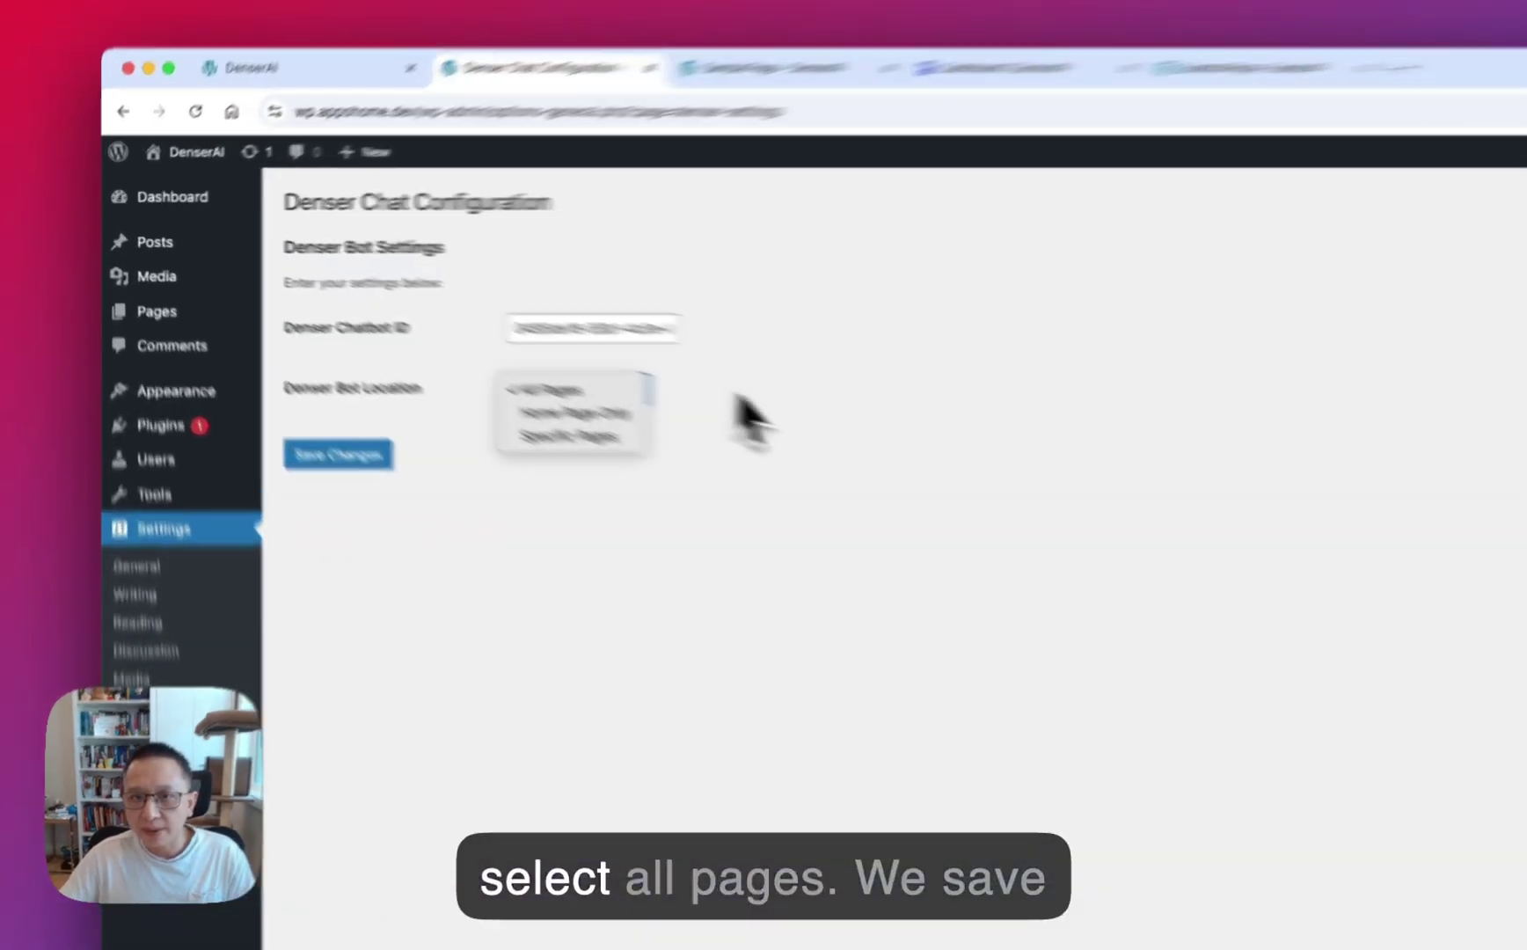
click(421, 519)
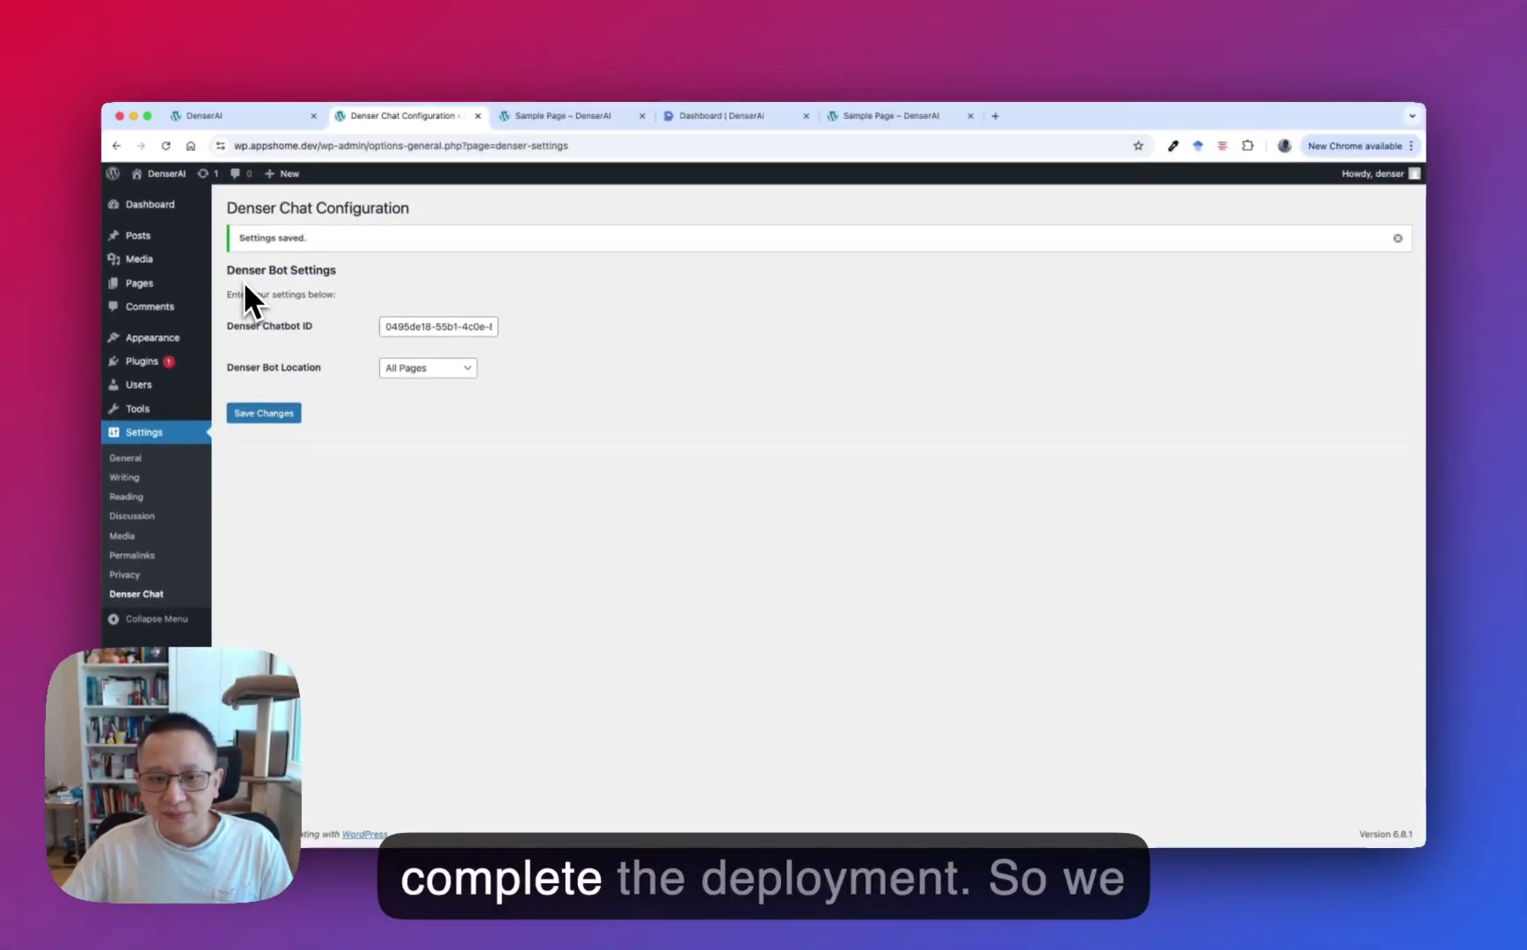
click(255, 133)
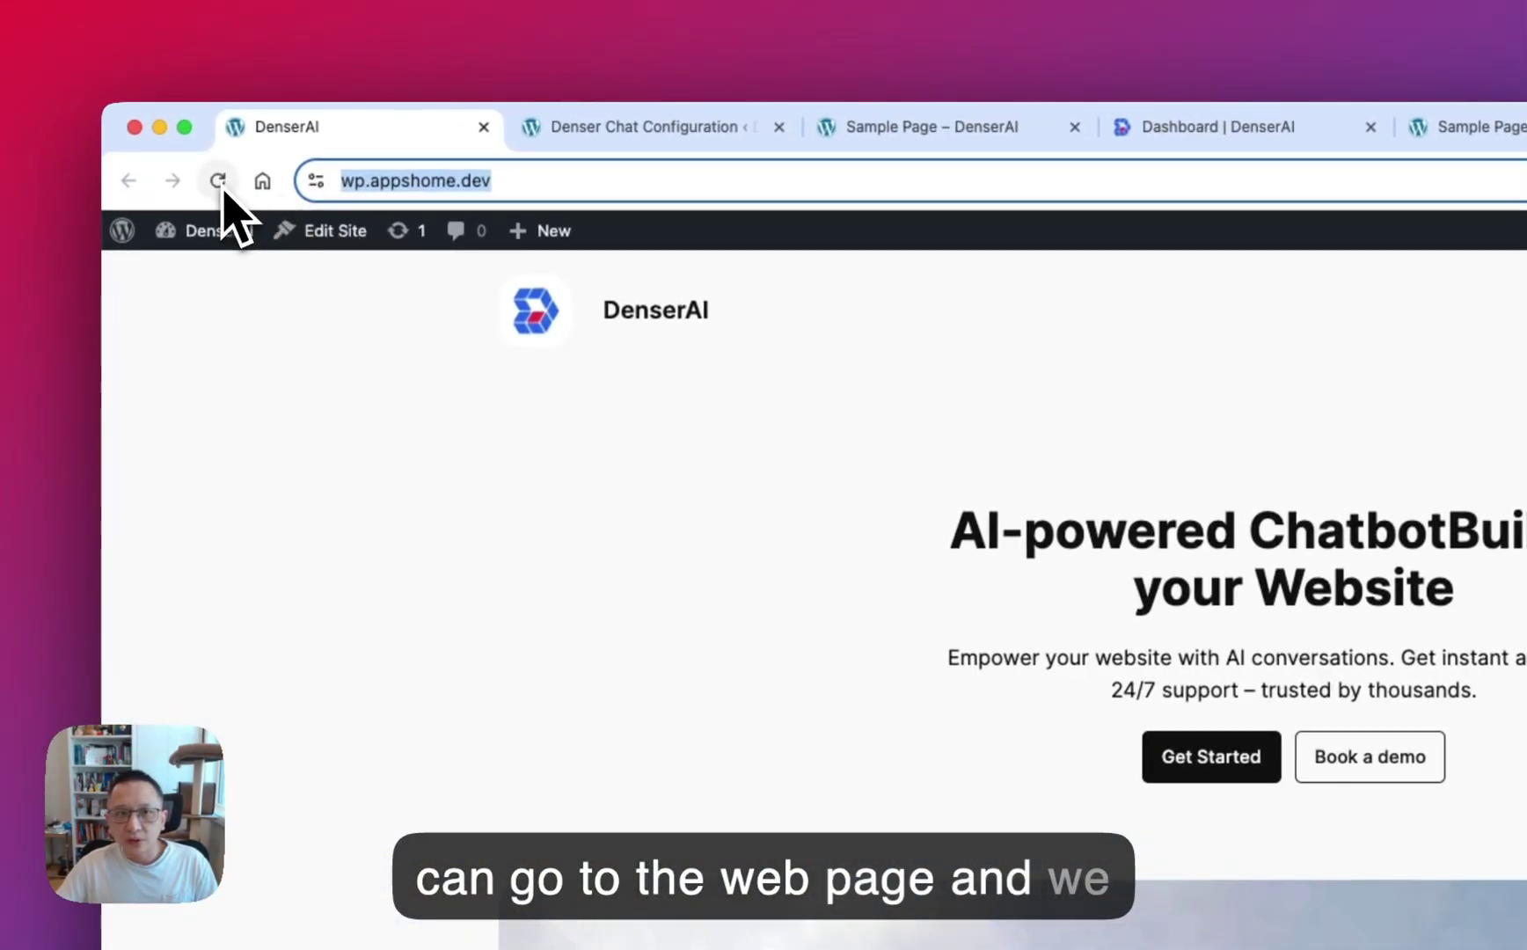
Reload the homepage, ask the dark chat widget "what is the dog's name?", and check its Sample Page citation.
click(222, 187)
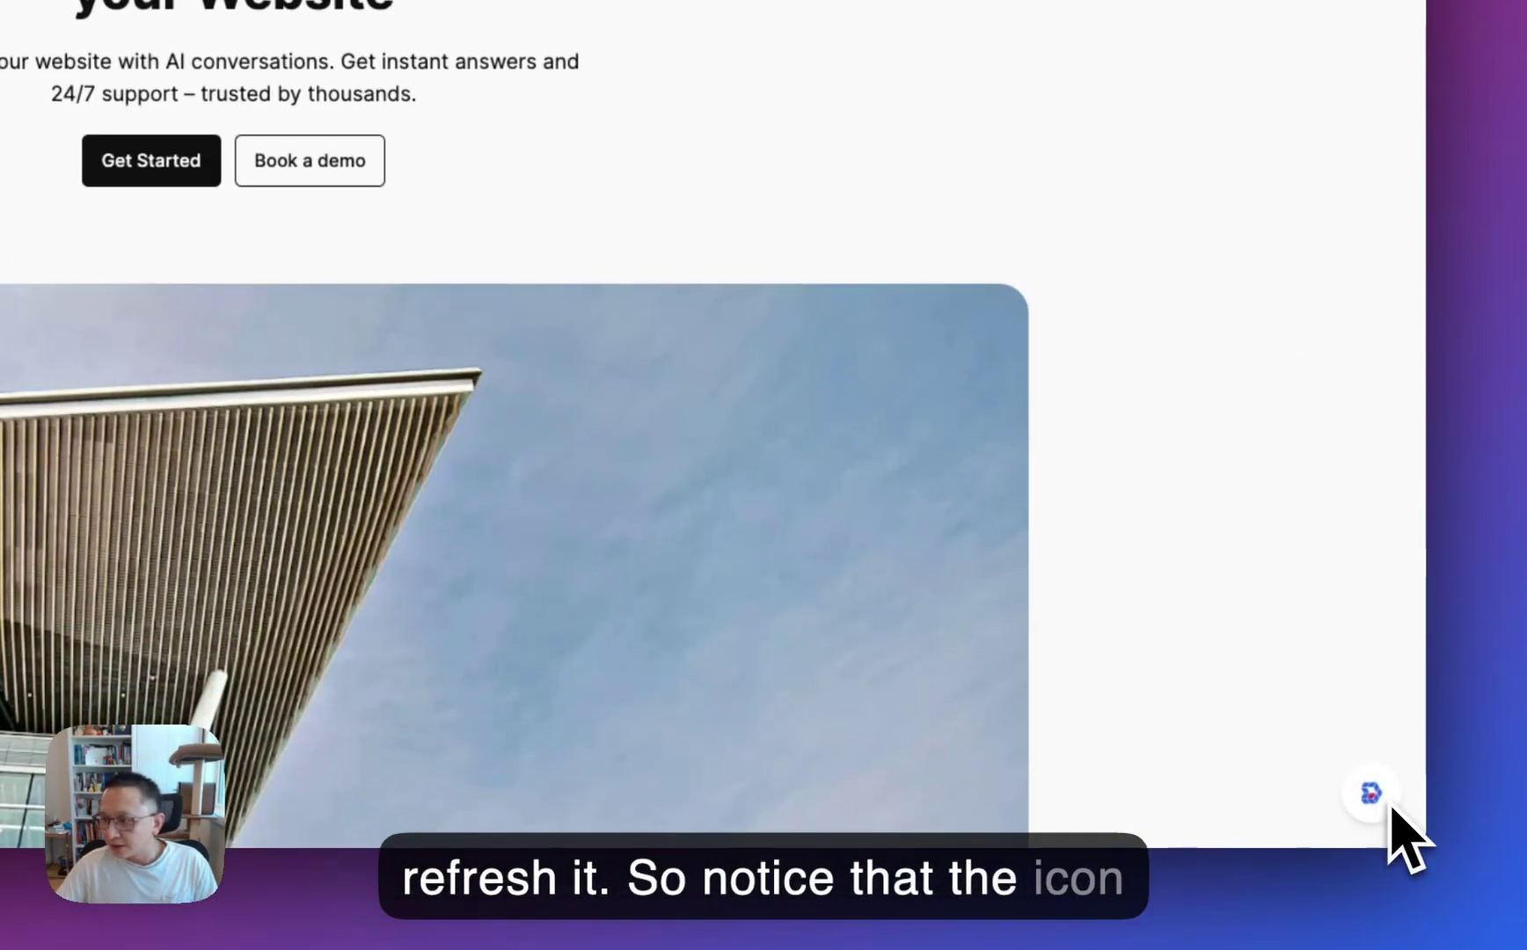
click(1390, 807)
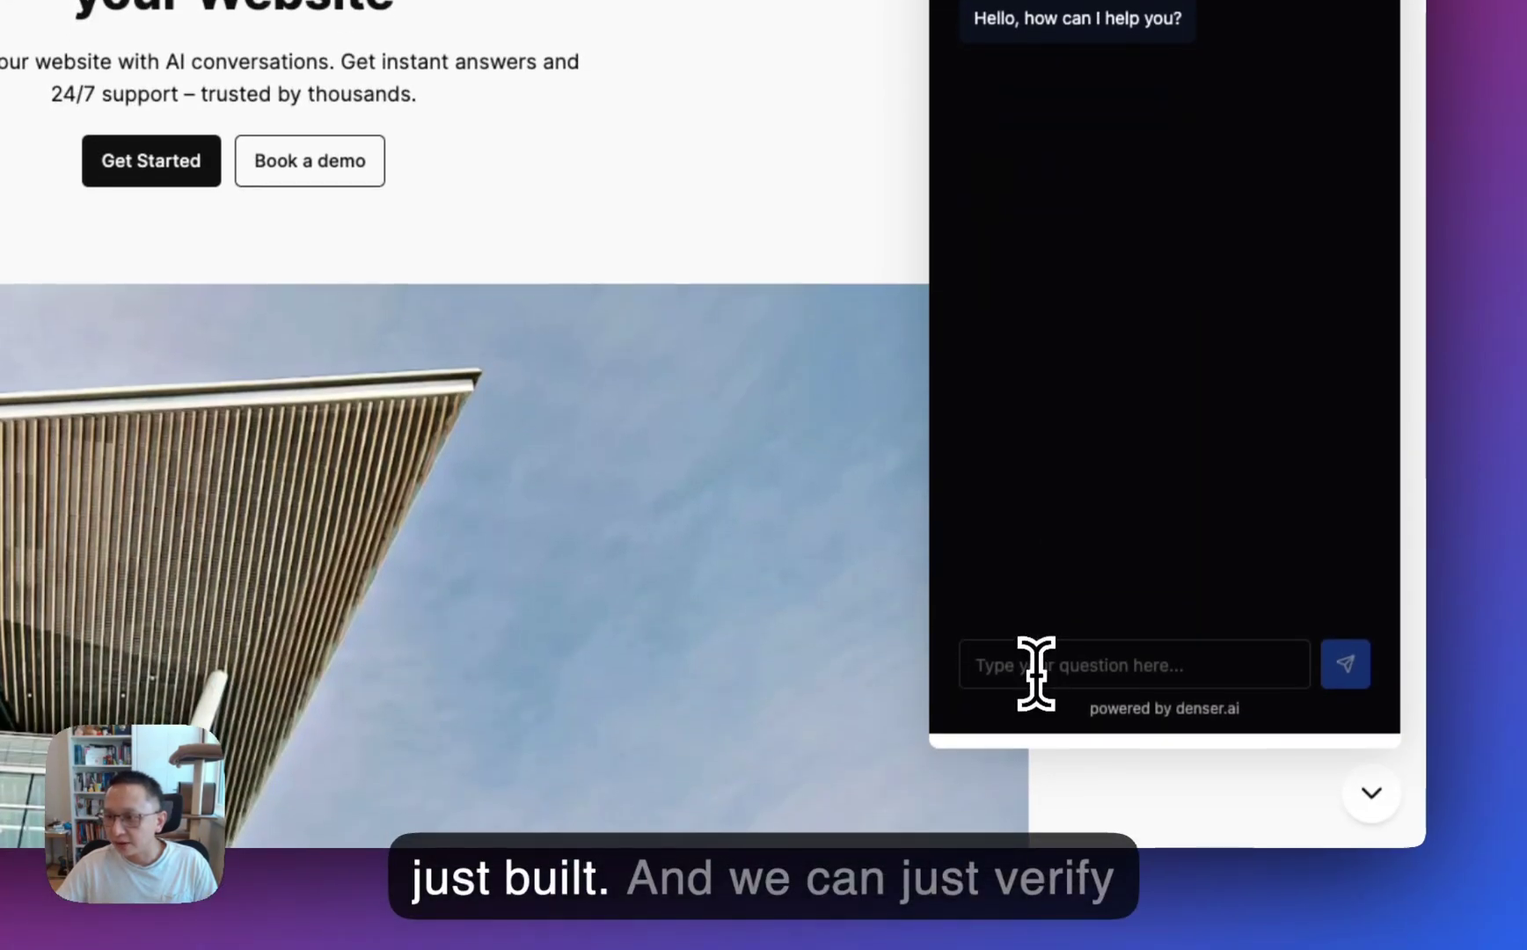
click(1036, 923)
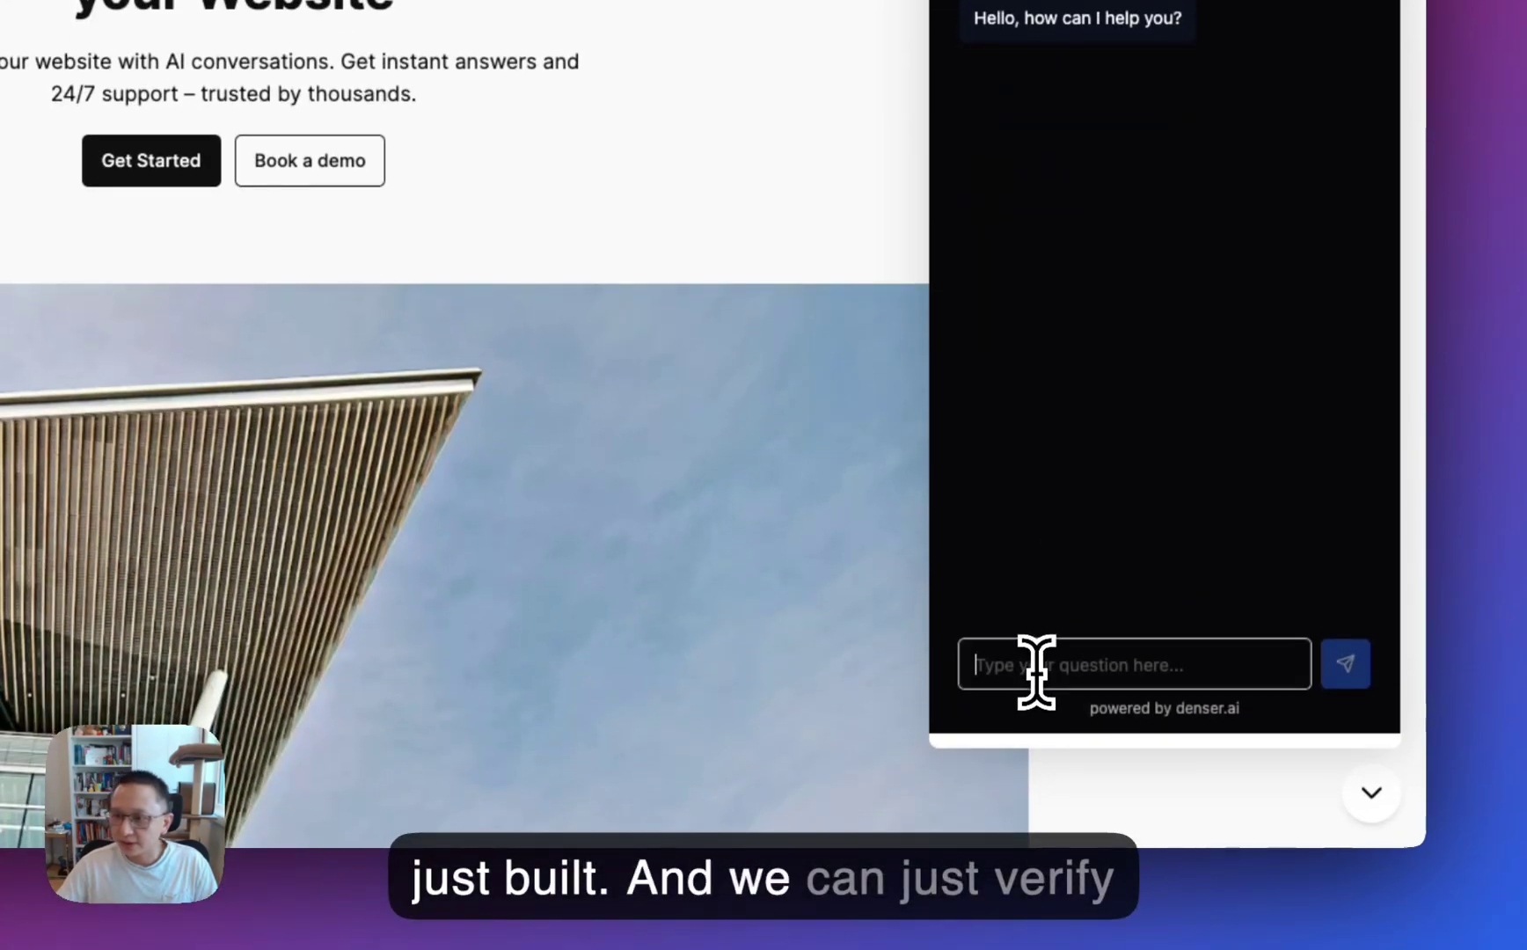
text(what is)
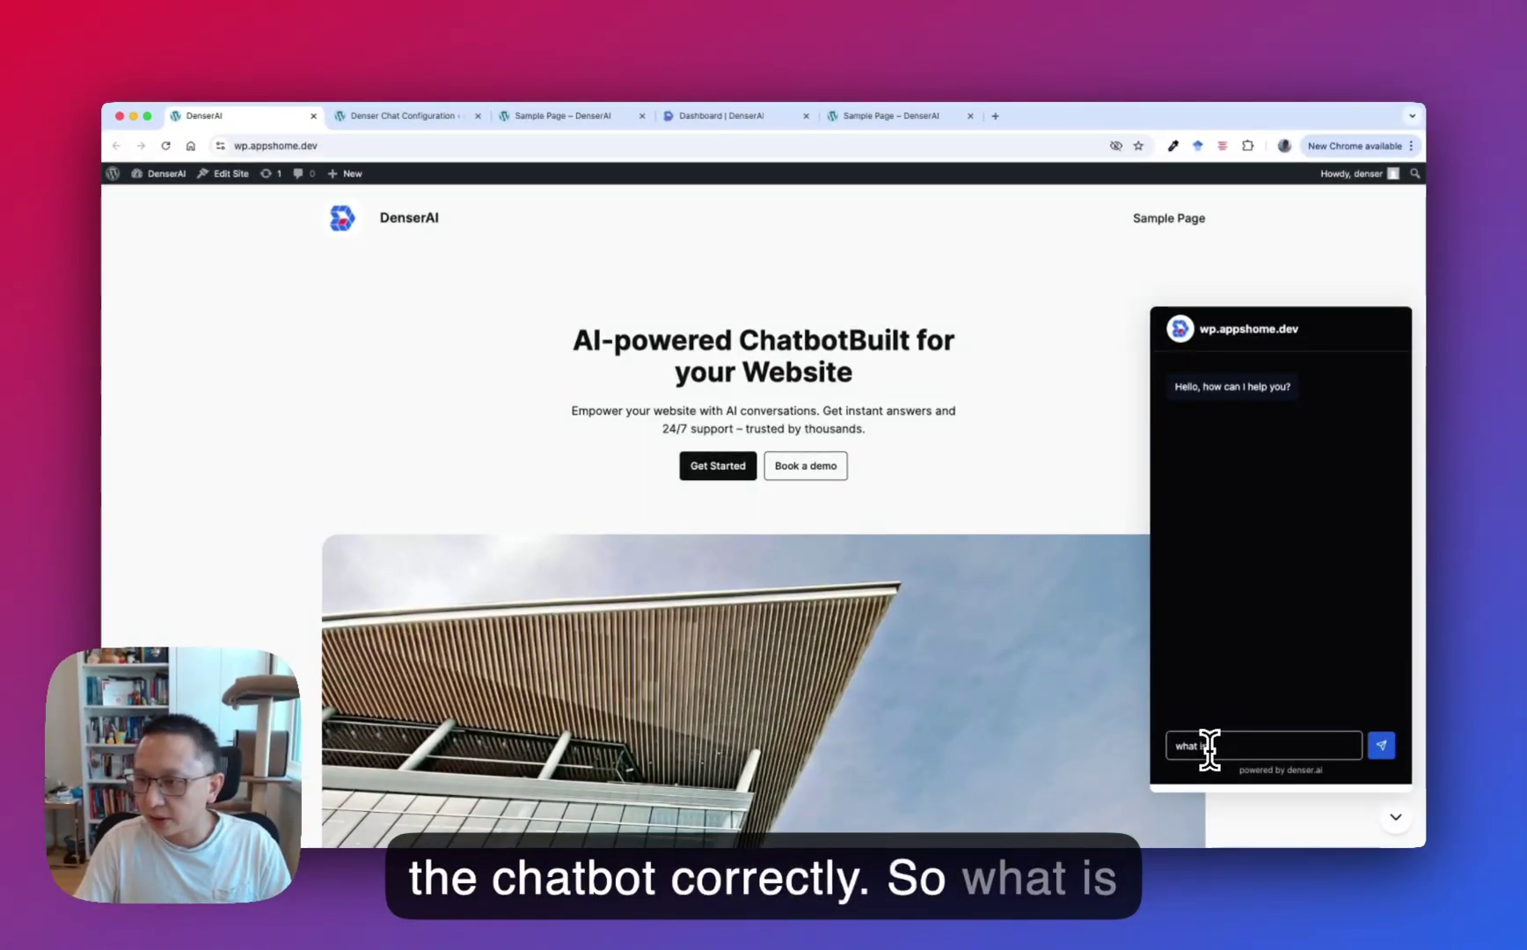
text( the dog's name?)
key(Return)
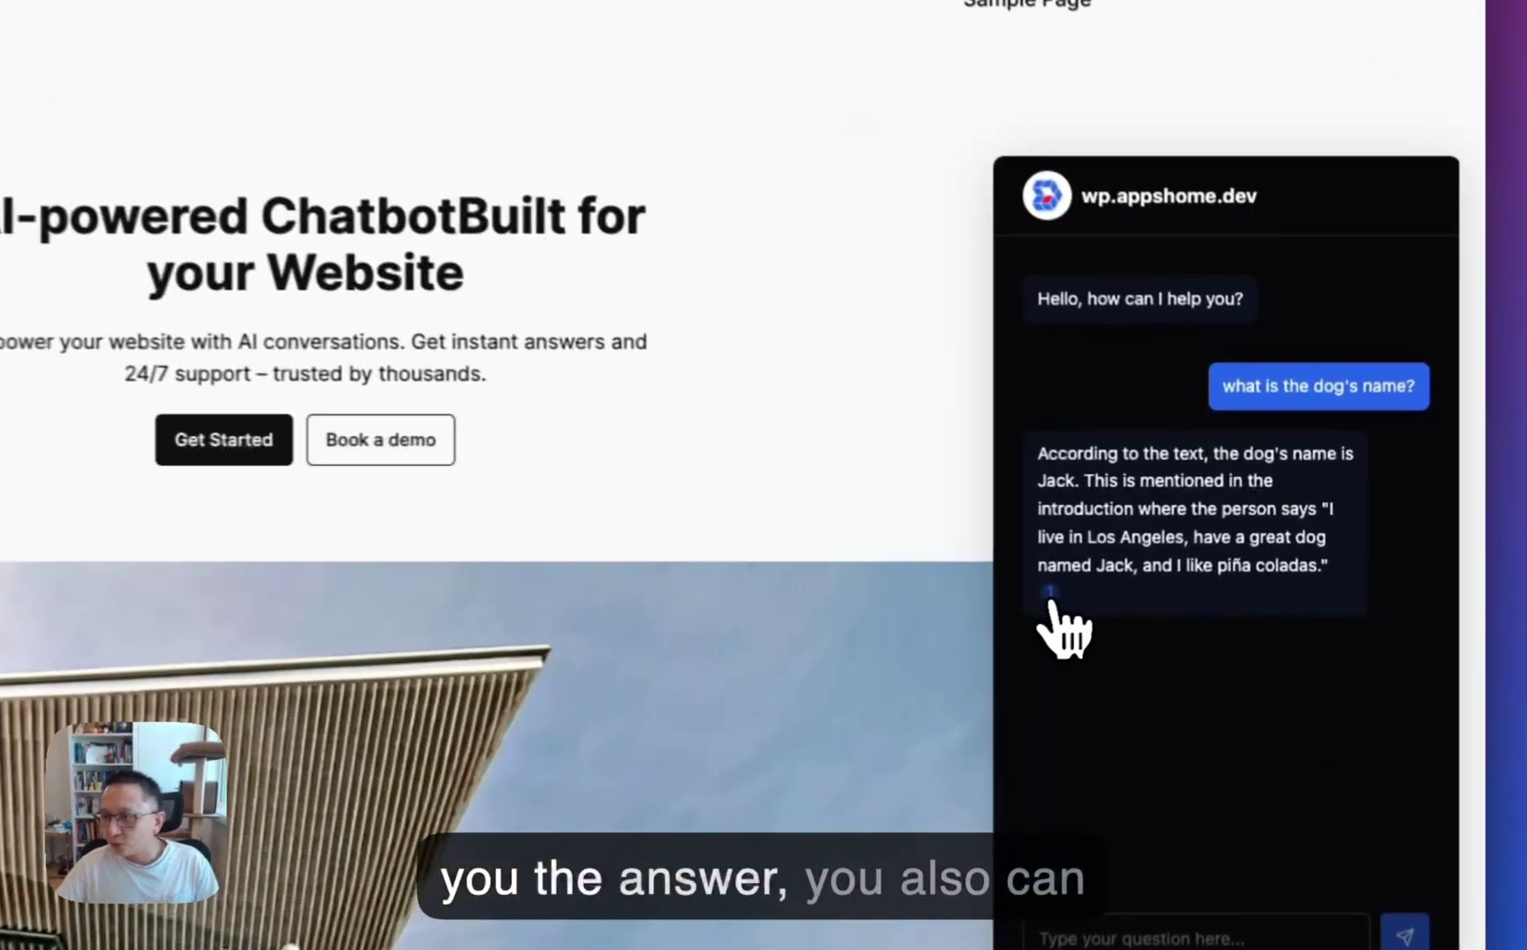
click(1181, 551)
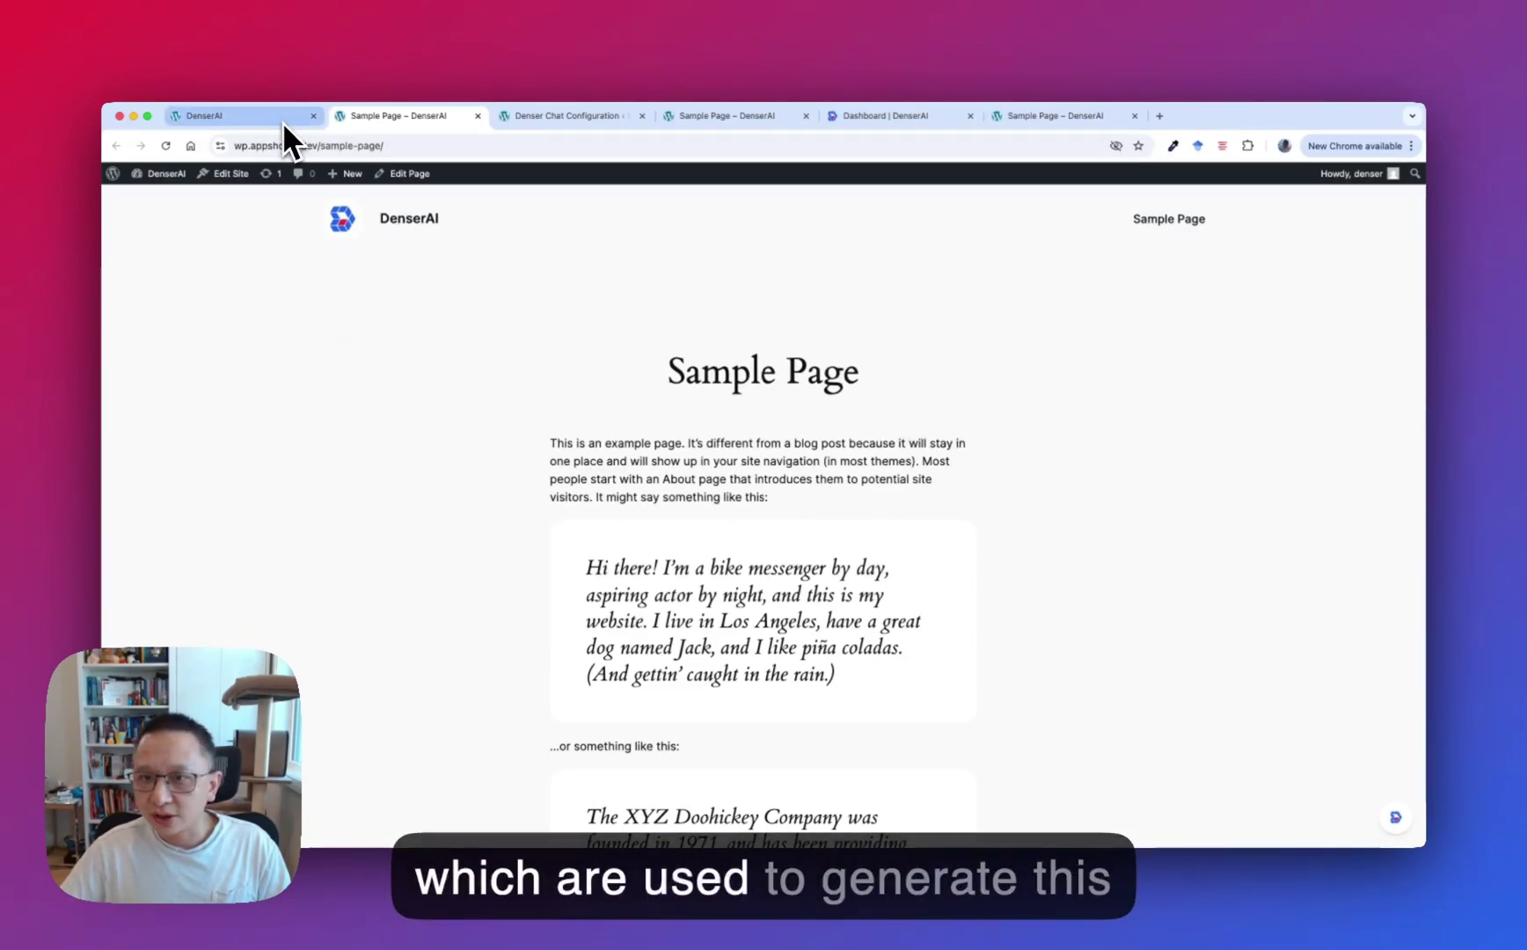
click(282, 122)
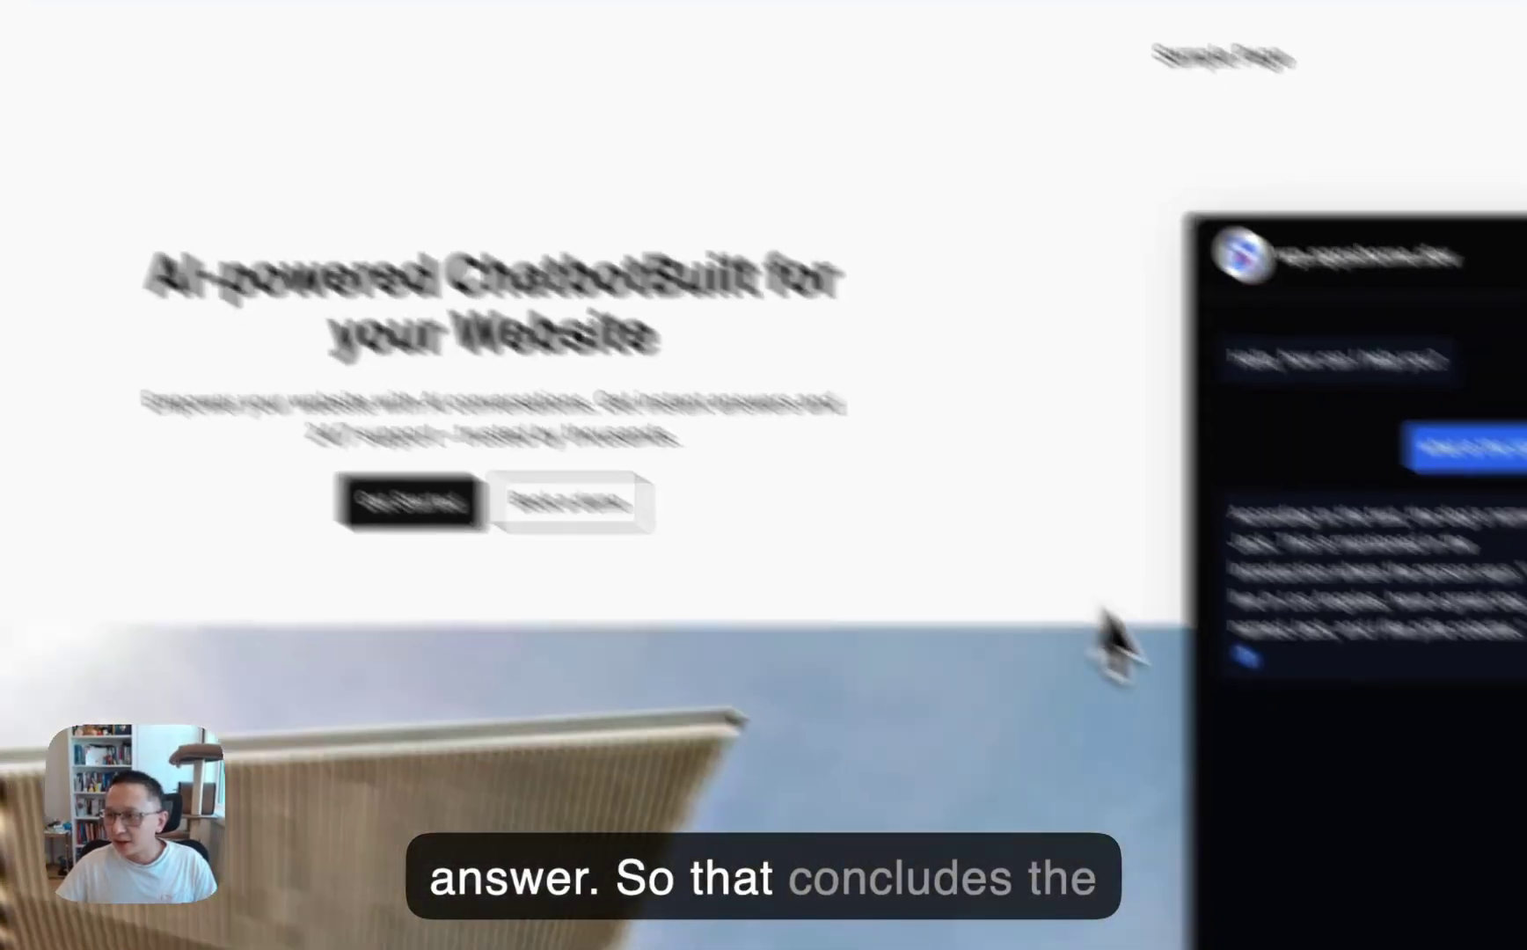